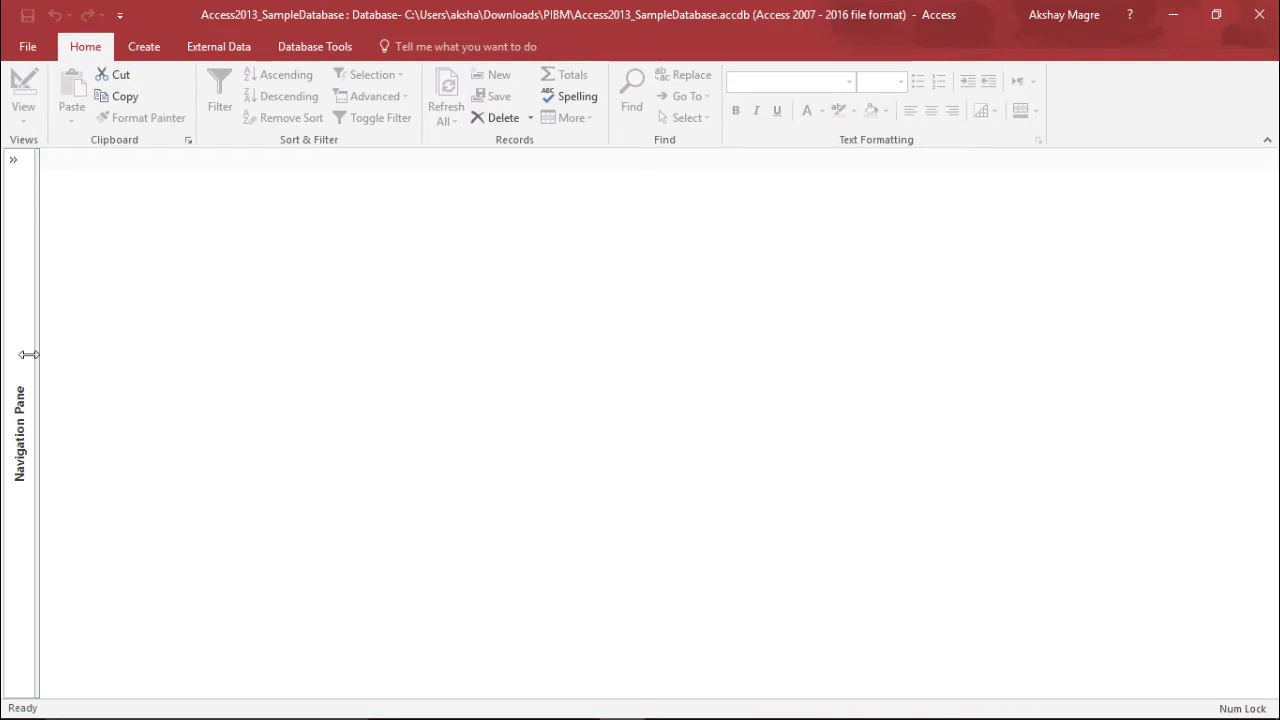
- Open the Order Items form in Form View and collapse the Navigation Pane
{"action": "left_click", "coordinate": [13, 159]}
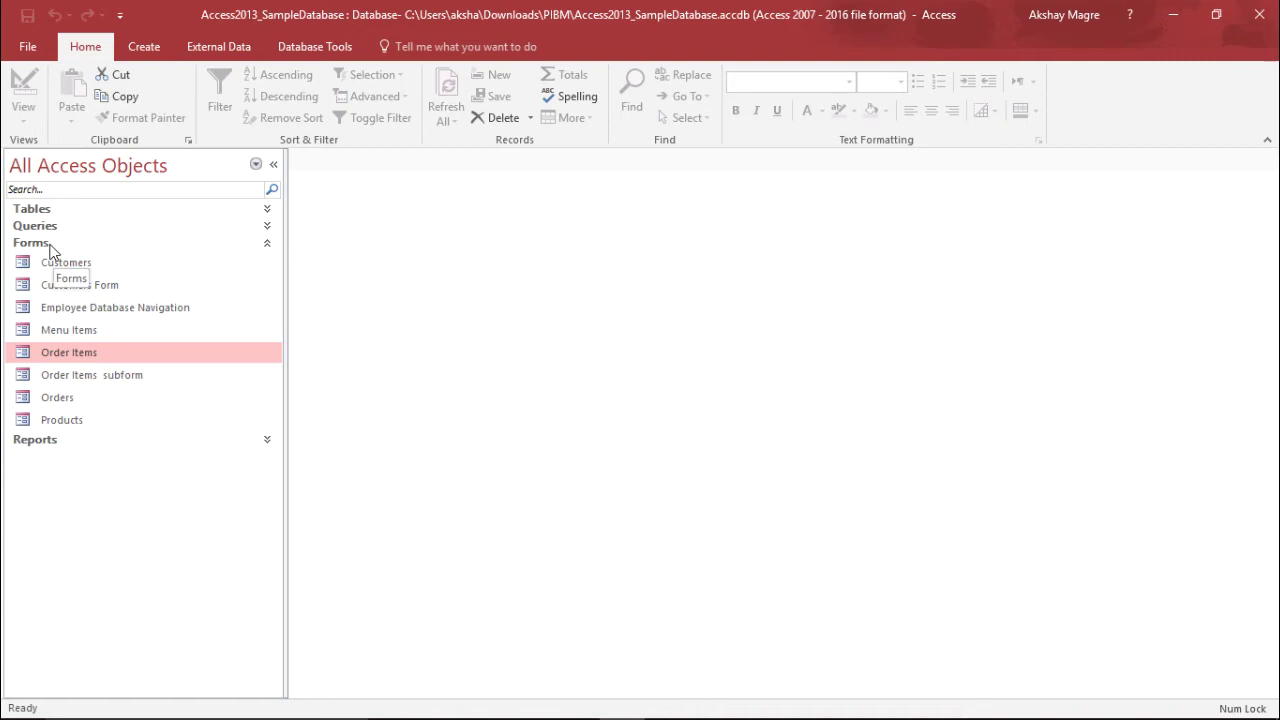
{"action": "double_click", "coordinate": [78, 354]}
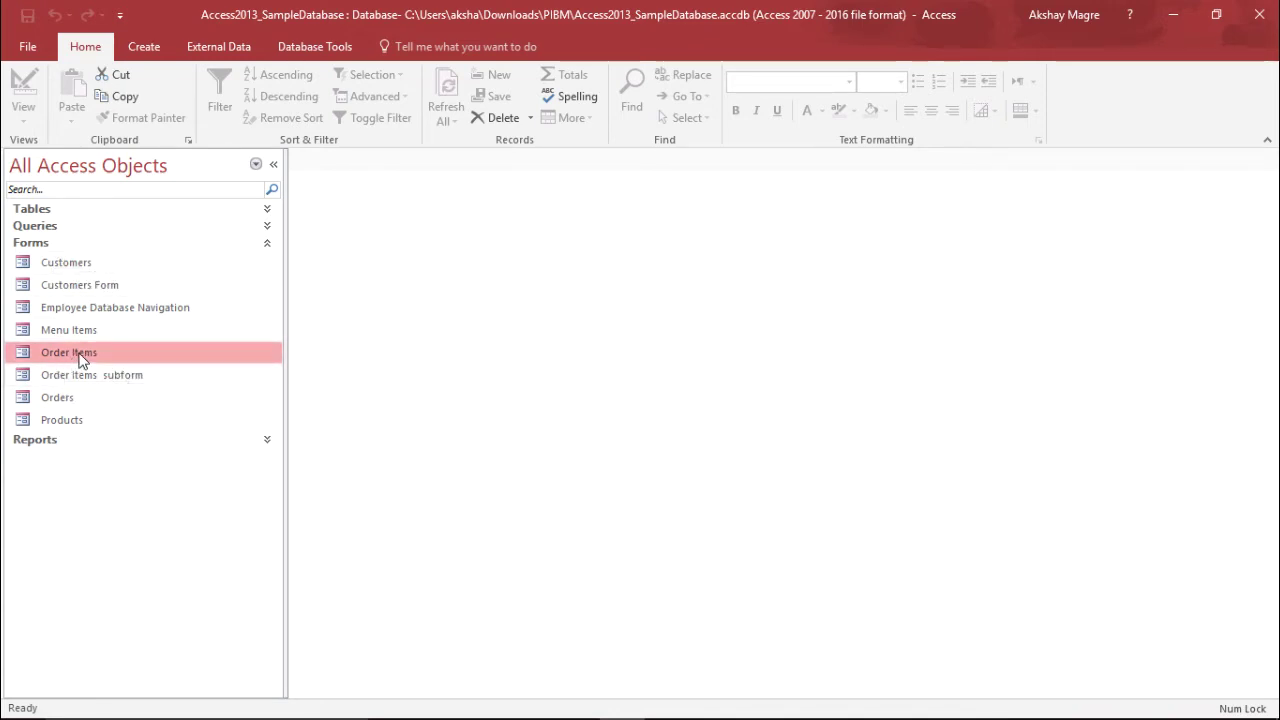
{"action": "left_click", "coordinate": [273, 164]}
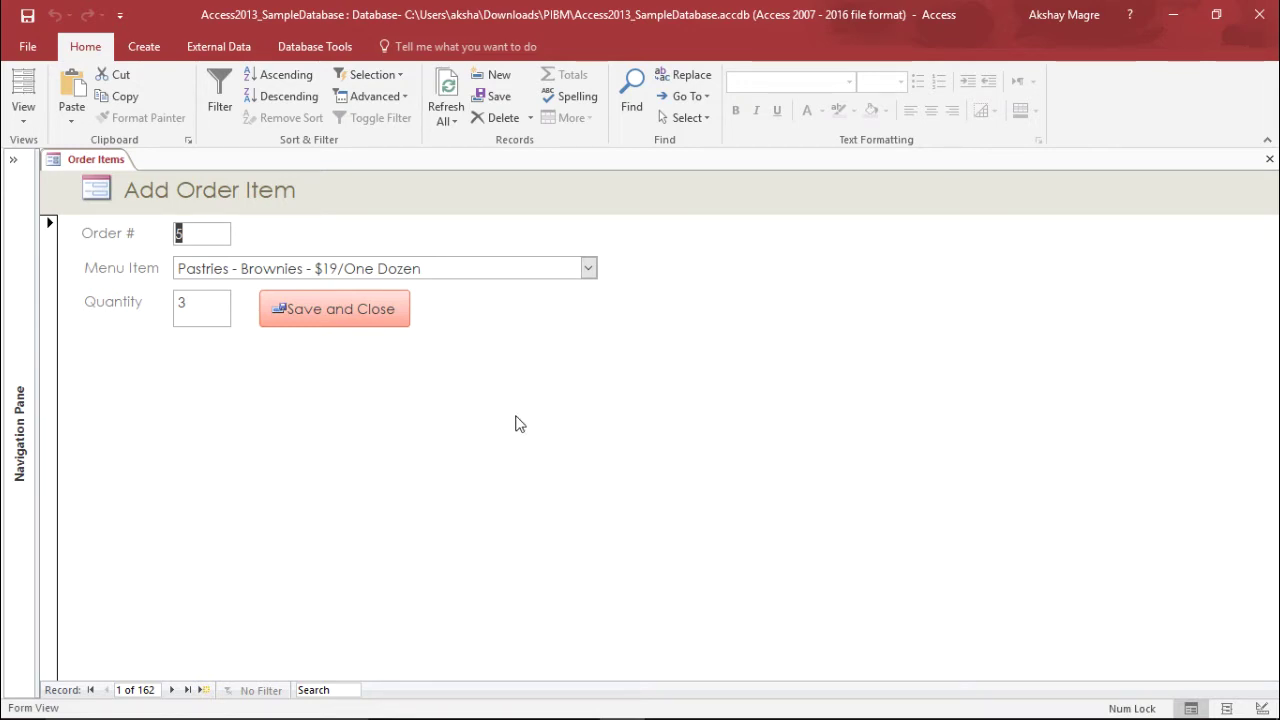
- Switch the Order Items form to Design View and delete its Save and Close button
{"action": "left_click", "coordinate": [23, 112]}
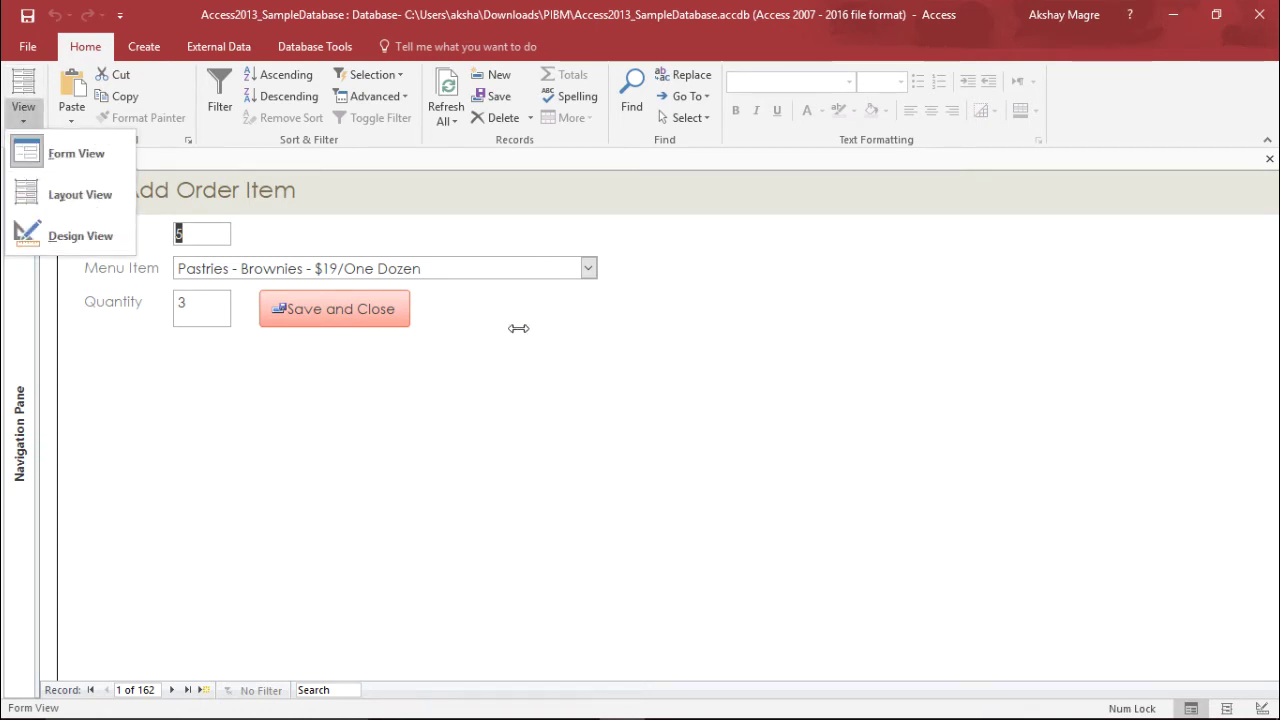
{"action": "left_click", "coordinate": [71, 232]}
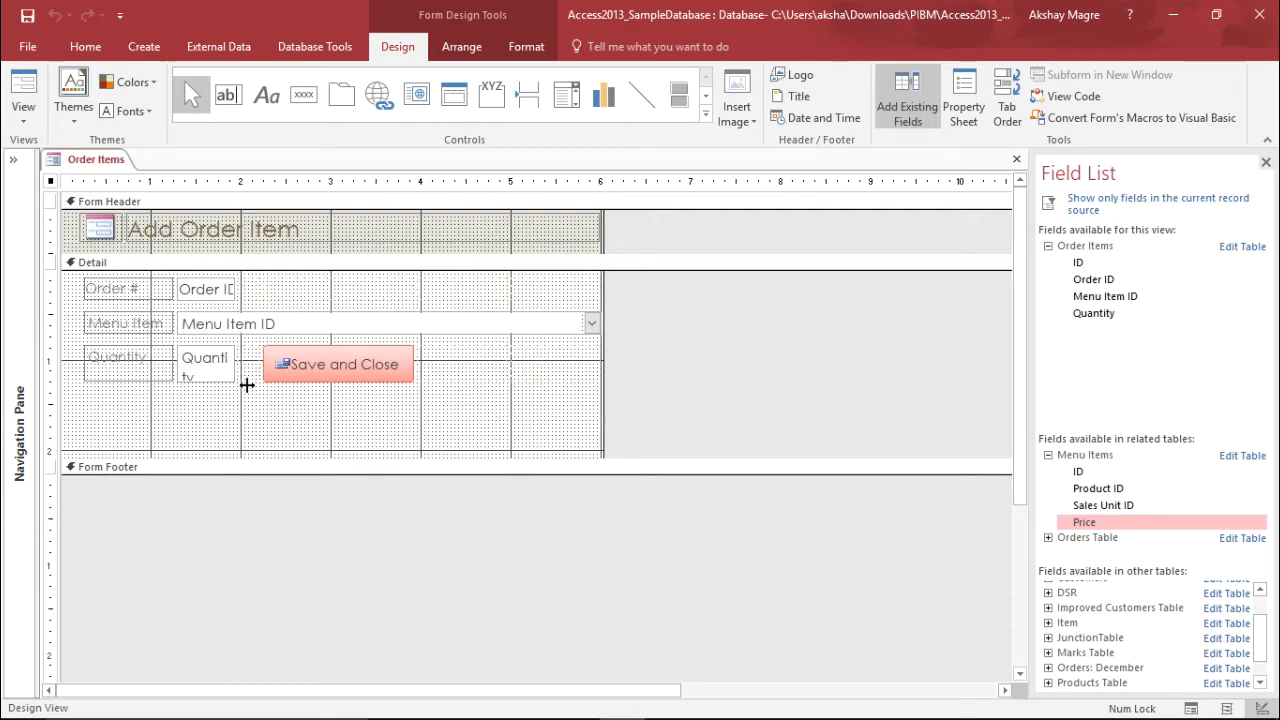
{"action": "left_click", "coordinate": [311, 371]}
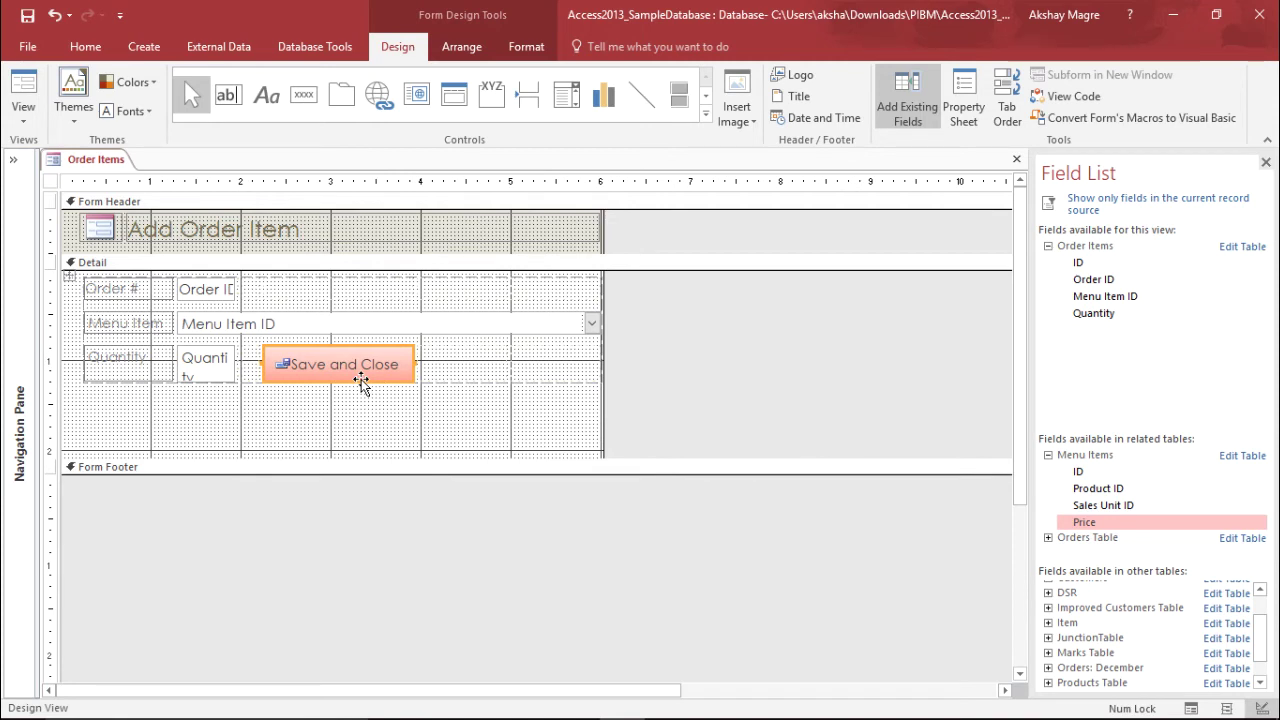
{"action": "key", "text": "Delete"}
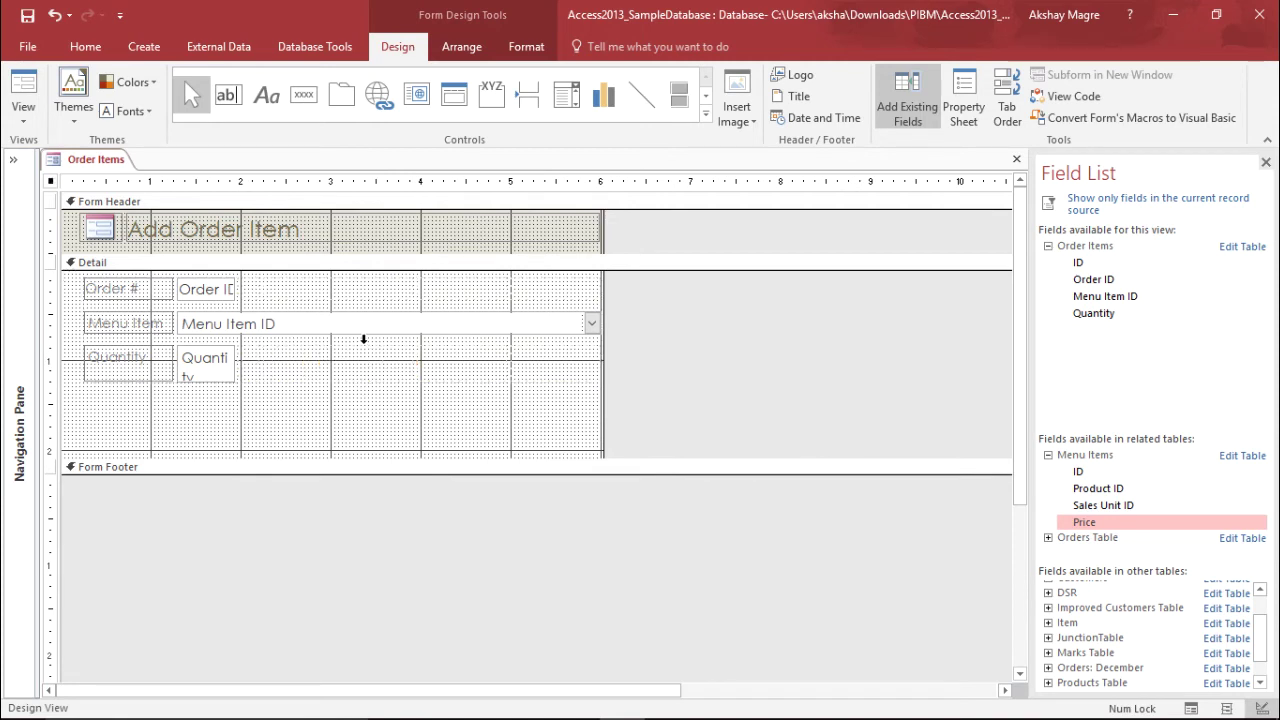
- Place the Menu Items table's Price field in the Detail section beside Quantity
{"action": "left_click_drag", "start_coordinate": [192, 365], "coordinate": [282, 373]}
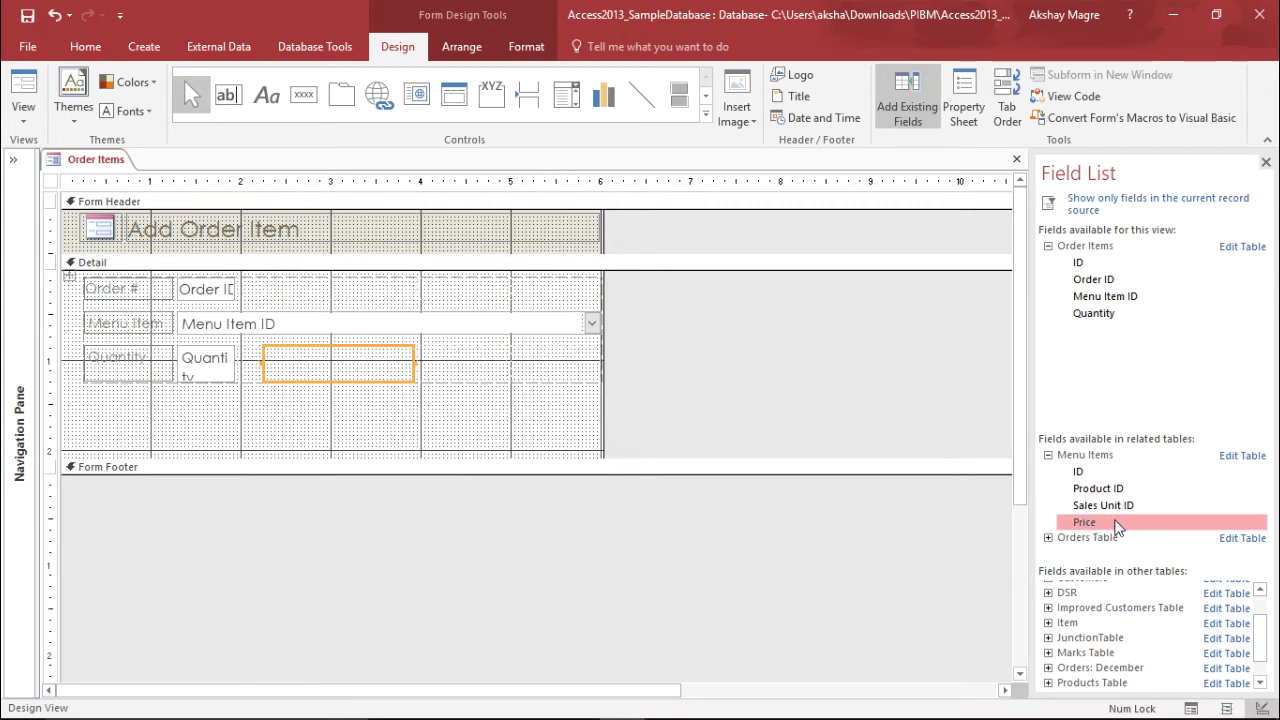
{"action": "left_click_drag", "start_coordinate": [1118, 528], "coordinate": [472, 362]}
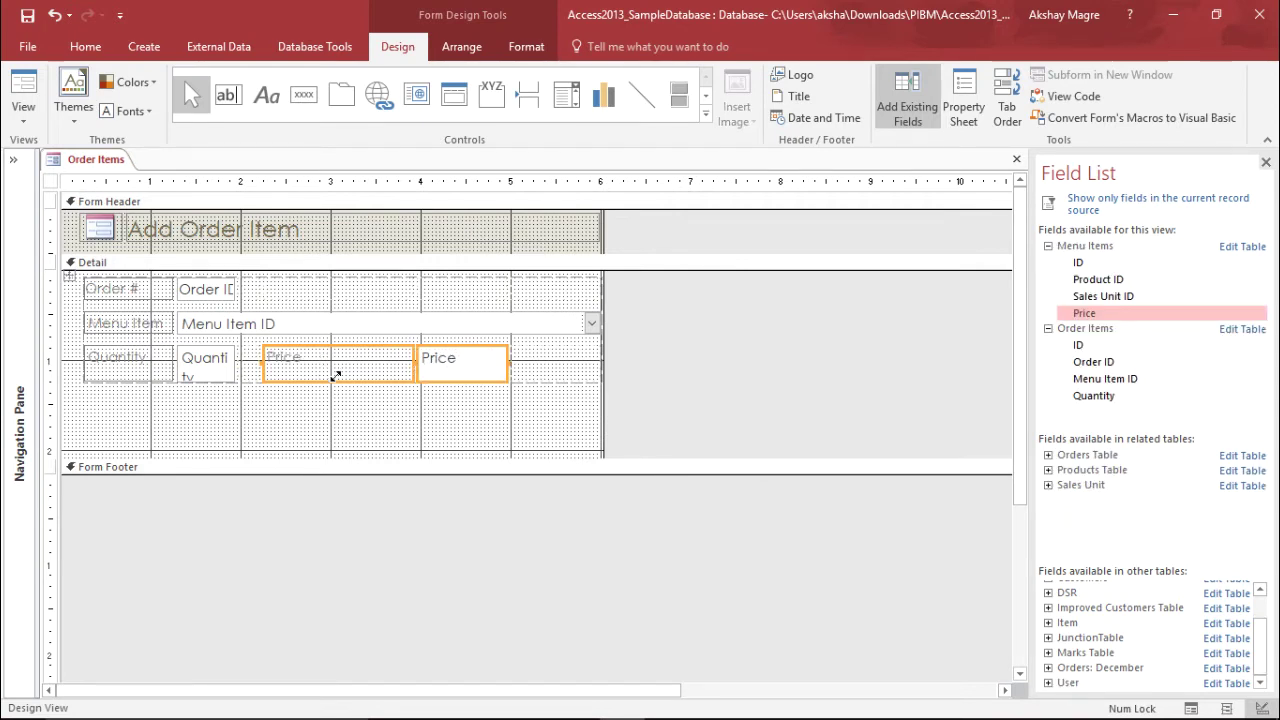
- Check in Form View that Price shows $22.00, then return to Design View
{"action": "left_click", "coordinate": [23, 114]}
{"action": "left_click", "coordinate": [76, 154]}
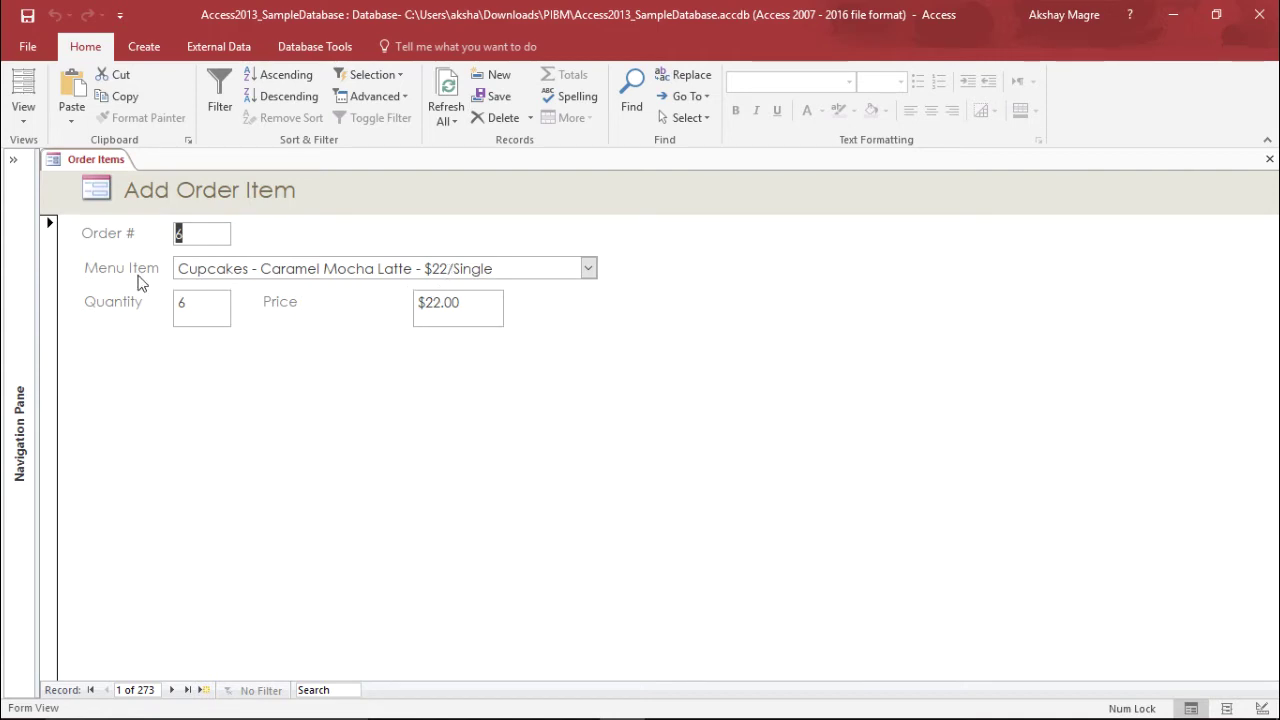
{"action": "left_click", "coordinate": [210, 300]}
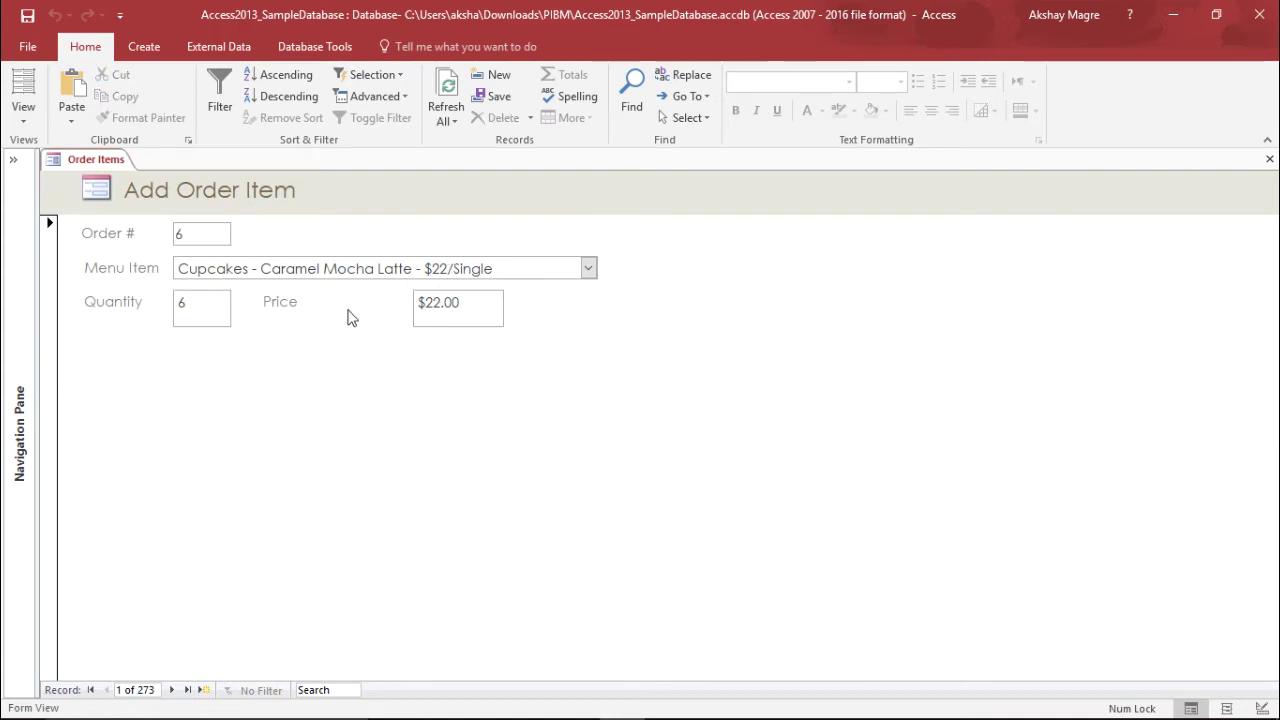
{"action": "left_click", "coordinate": [22, 118]}
{"action": "left_click", "coordinate": [95, 236]}
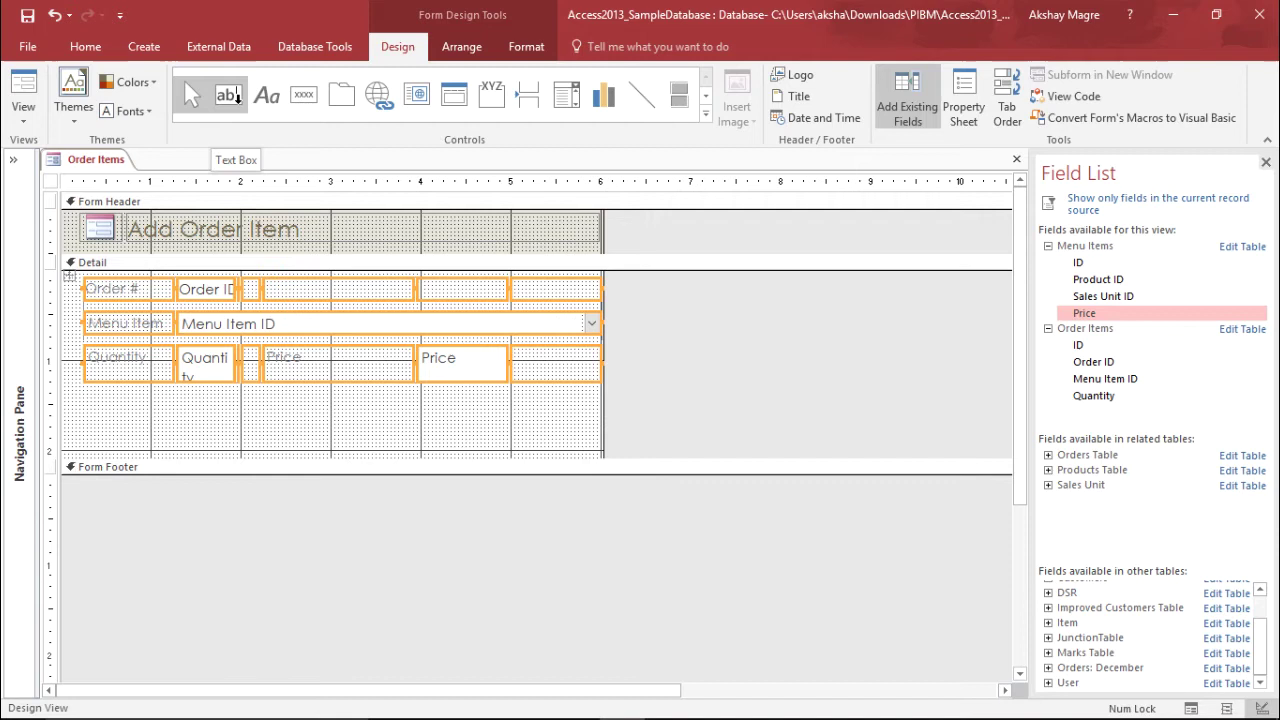
- Draw a new unbound text box and position it beneath Quantity and Price
{"action": "left_click", "coordinate": [230, 96]}
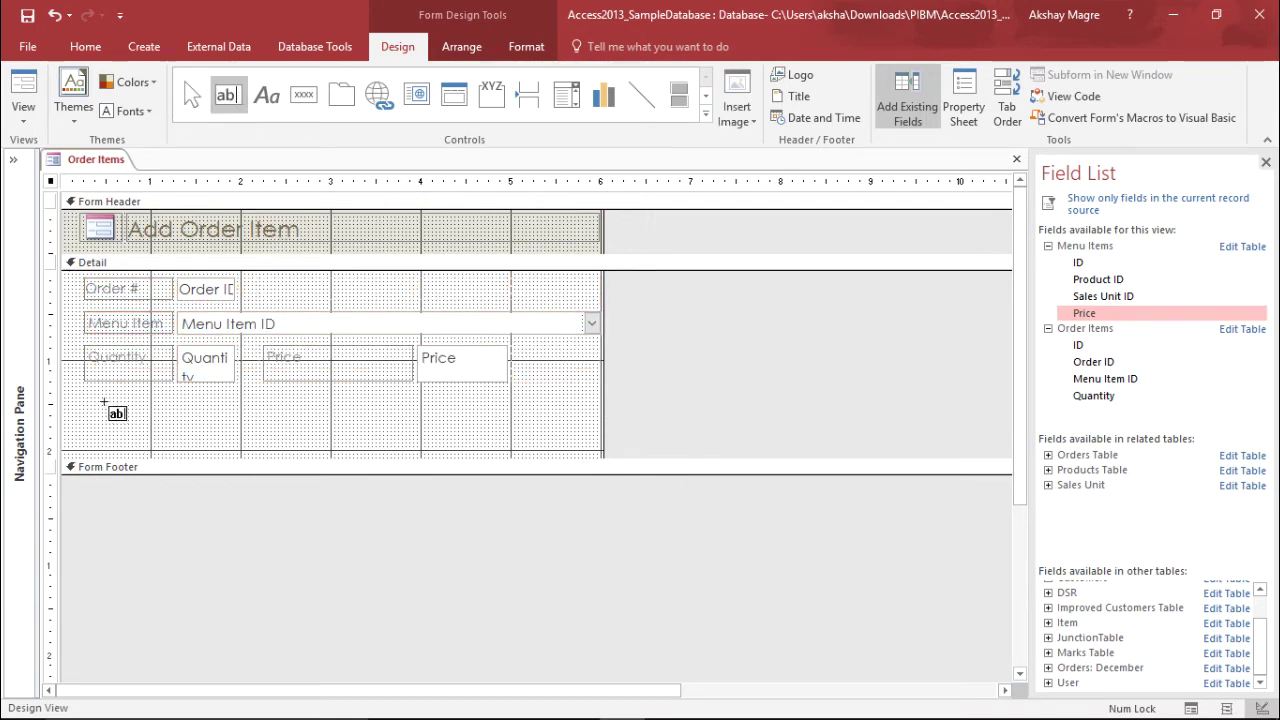
{"action": "left_click_drag", "start_coordinate": [94, 398], "coordinate": [358, 440]}
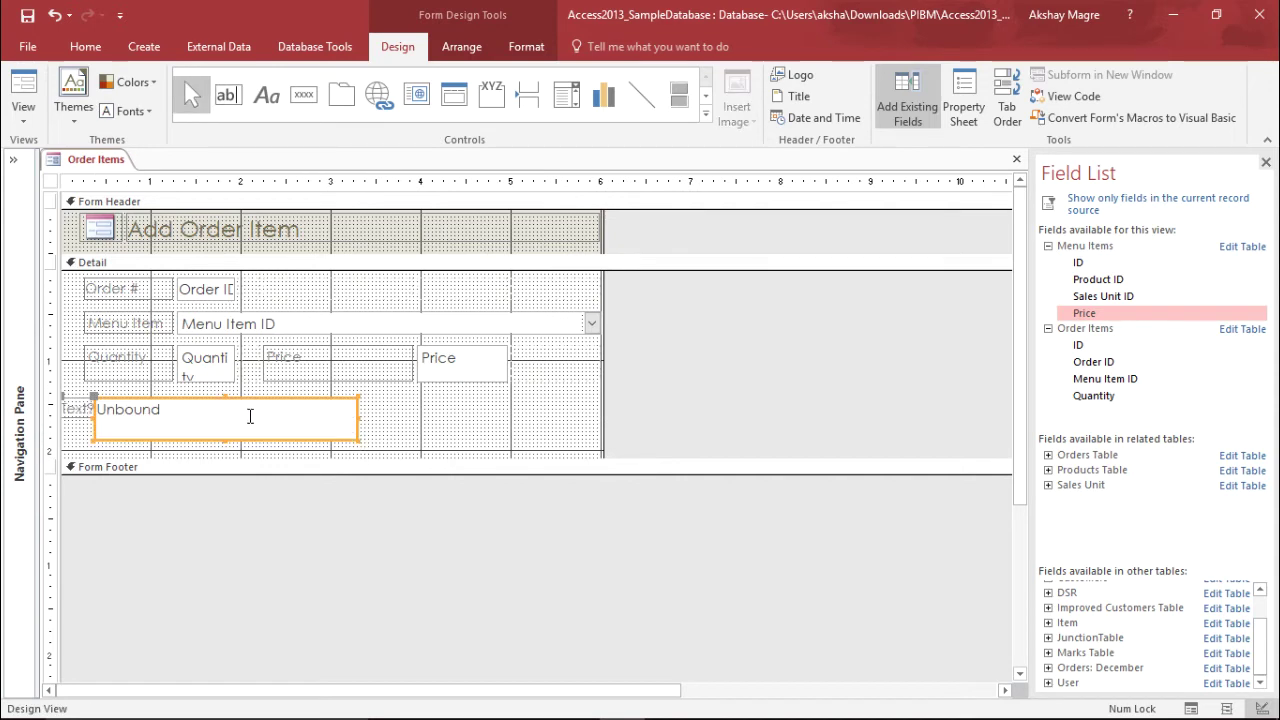
{"action": "left_click_drag", "start_coordinate": [258, 400], "coordinate": [341, 399]}
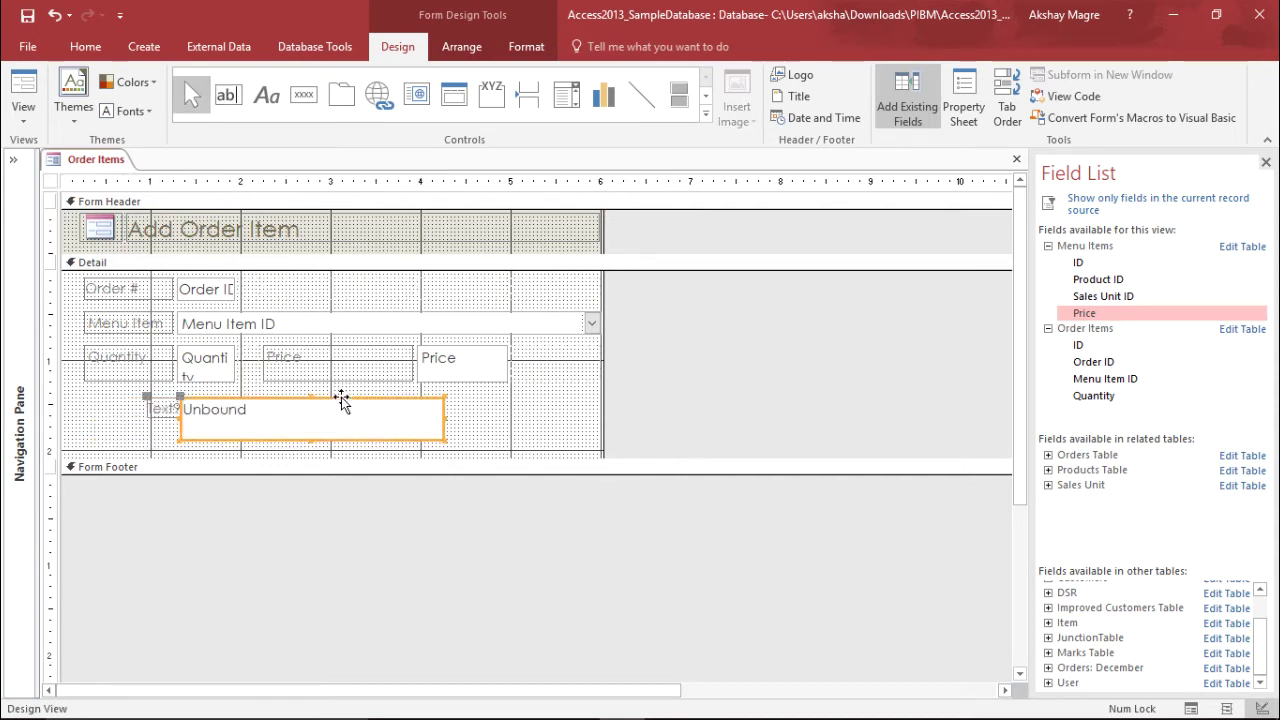
- Select the new text box's label and highlight its default text for replacement
{"action": "left_click", "coordinate": [167, 412]}
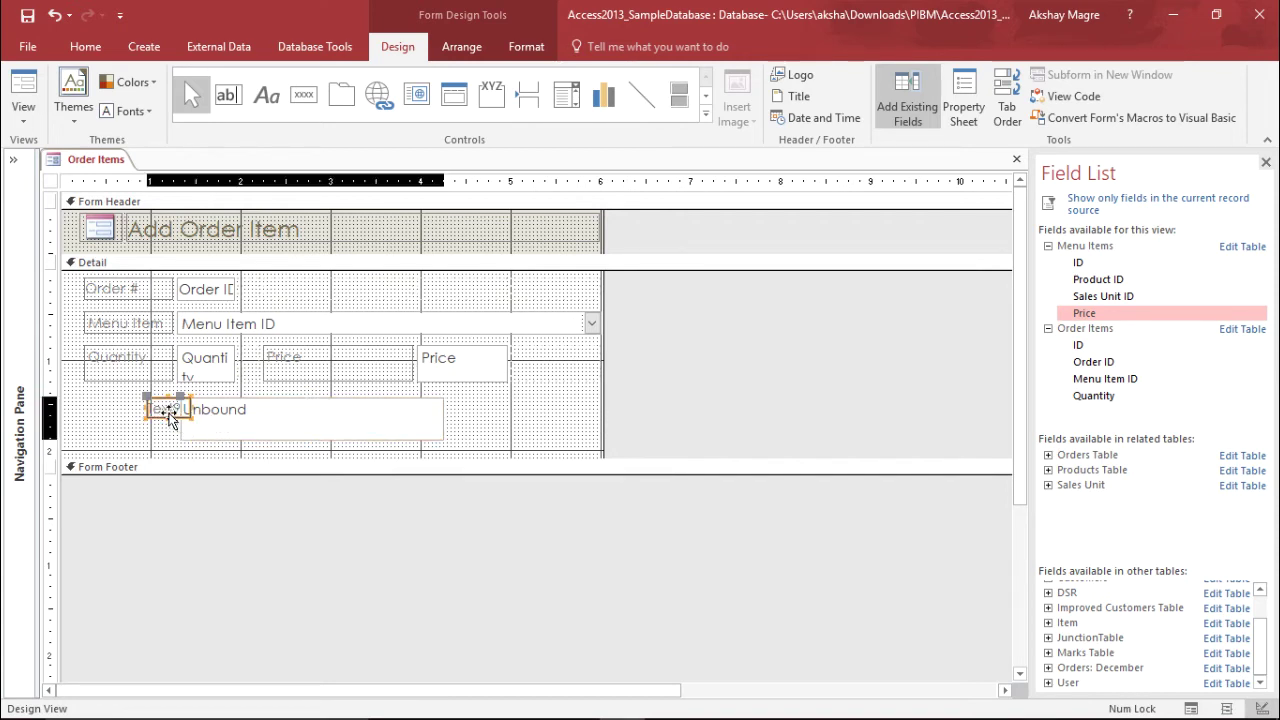
{"action": "left_click", "coordinate": [274, 429]}
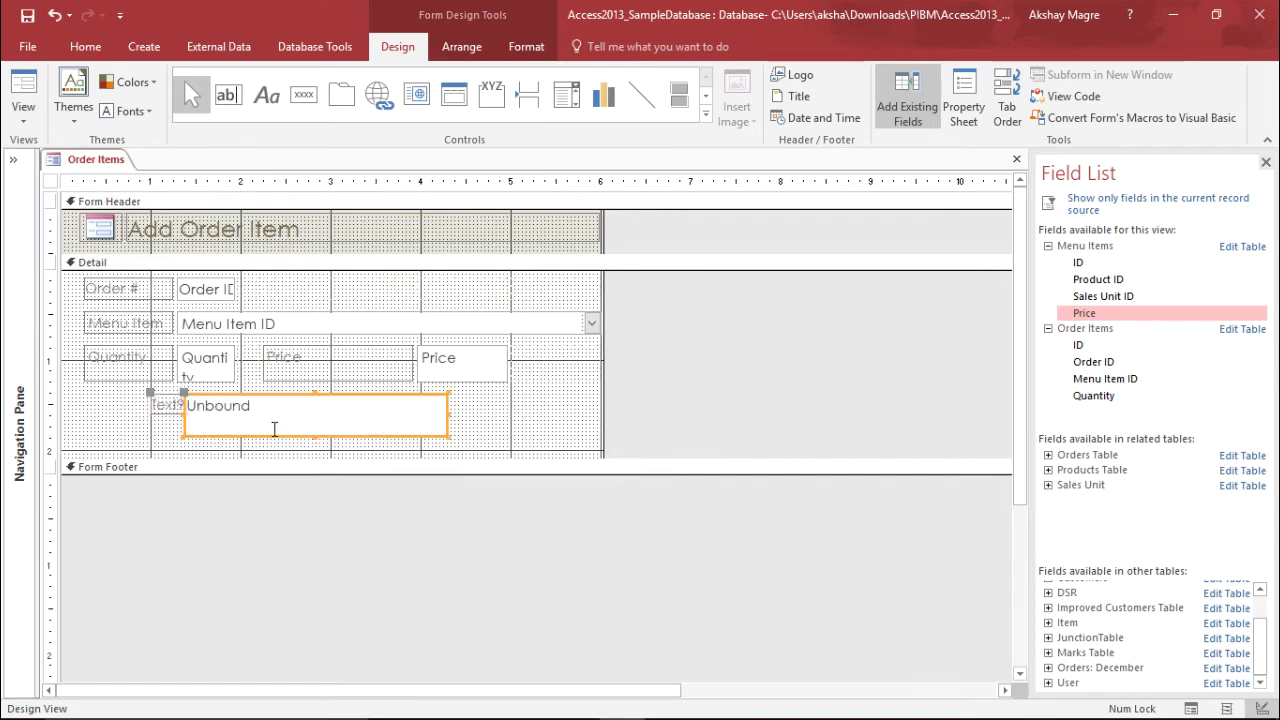
{"action": "left_click", "coordinate": [174, 410]}
{"action": "left_click", "coordinate": [182, 405]}
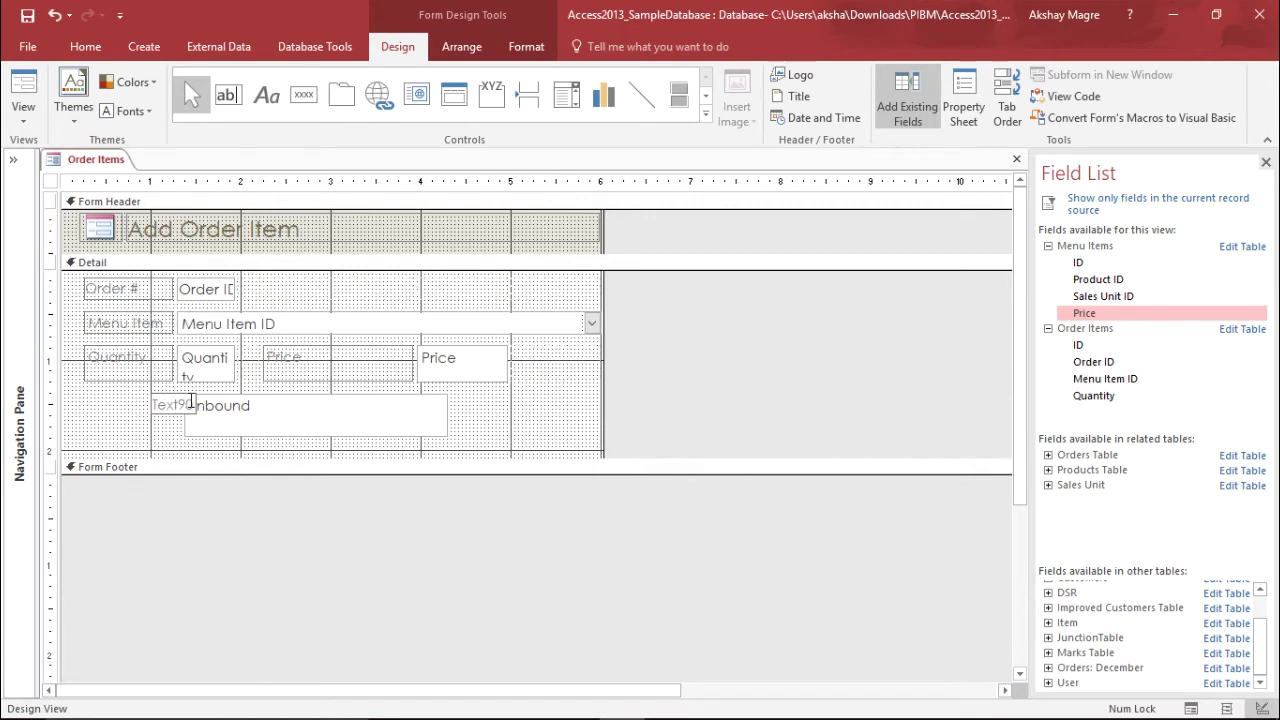
{"action": "left_click_drag", "start_coordinate": [190, 404], "coordinate": [145, 401]}
- Finish the label as 'Total Price', then try a tabular layout and undo it
{"action": "type", "text": "Price"}
{"action": "left_click", "coordinate": [186, 412]}
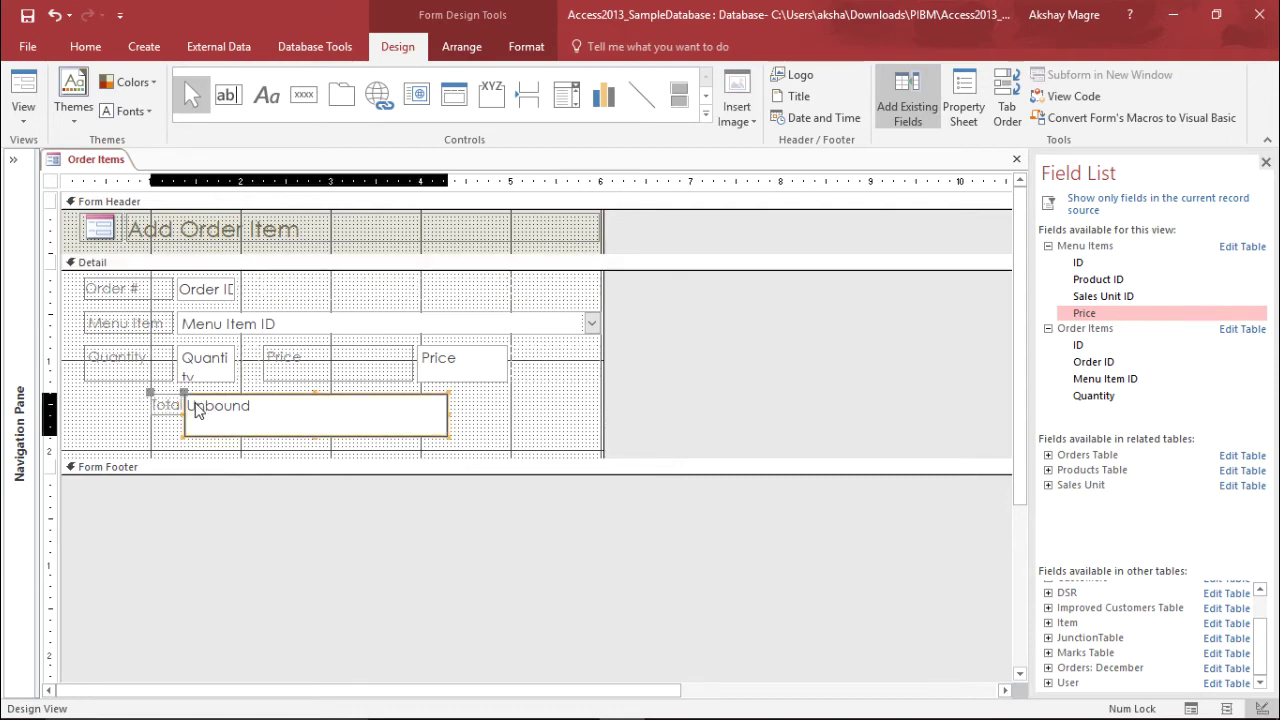
{"action": "left_click", "coordinate": [172, 408]}
{"action": "right_click", "coordinate": [172, 409]}
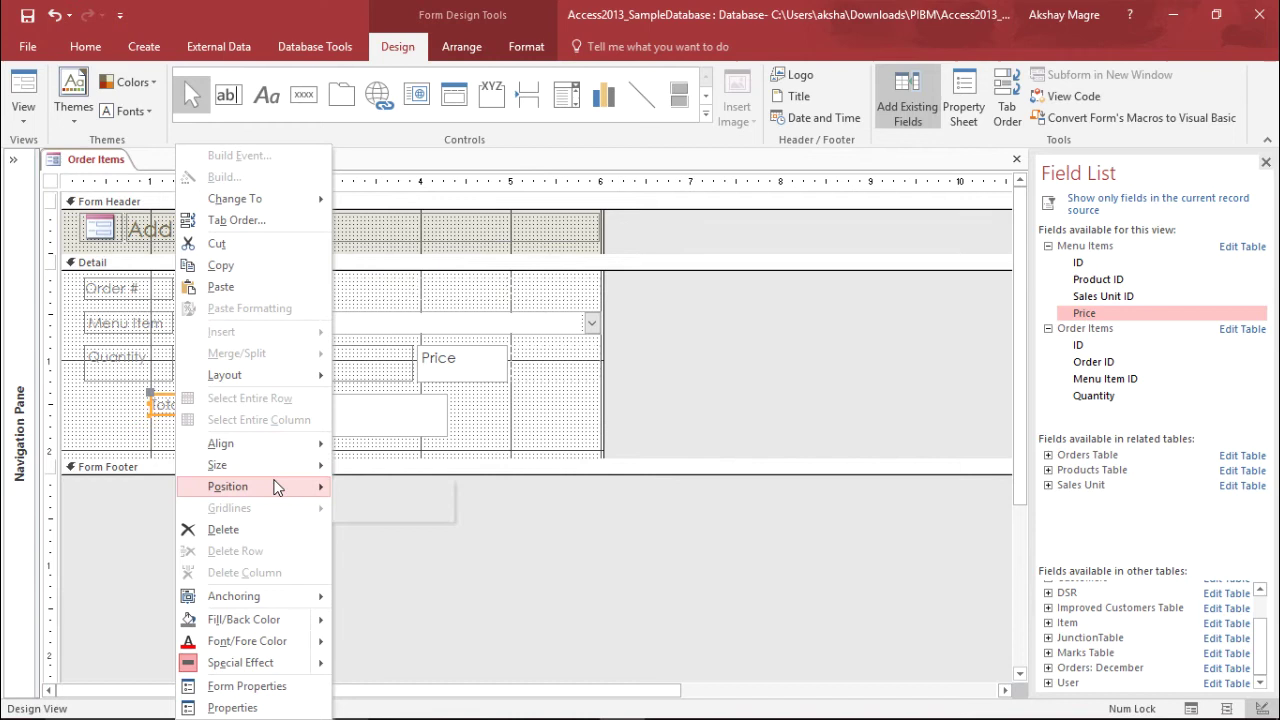
{"action": "mouse_move", "coordinate": [314, 375]}
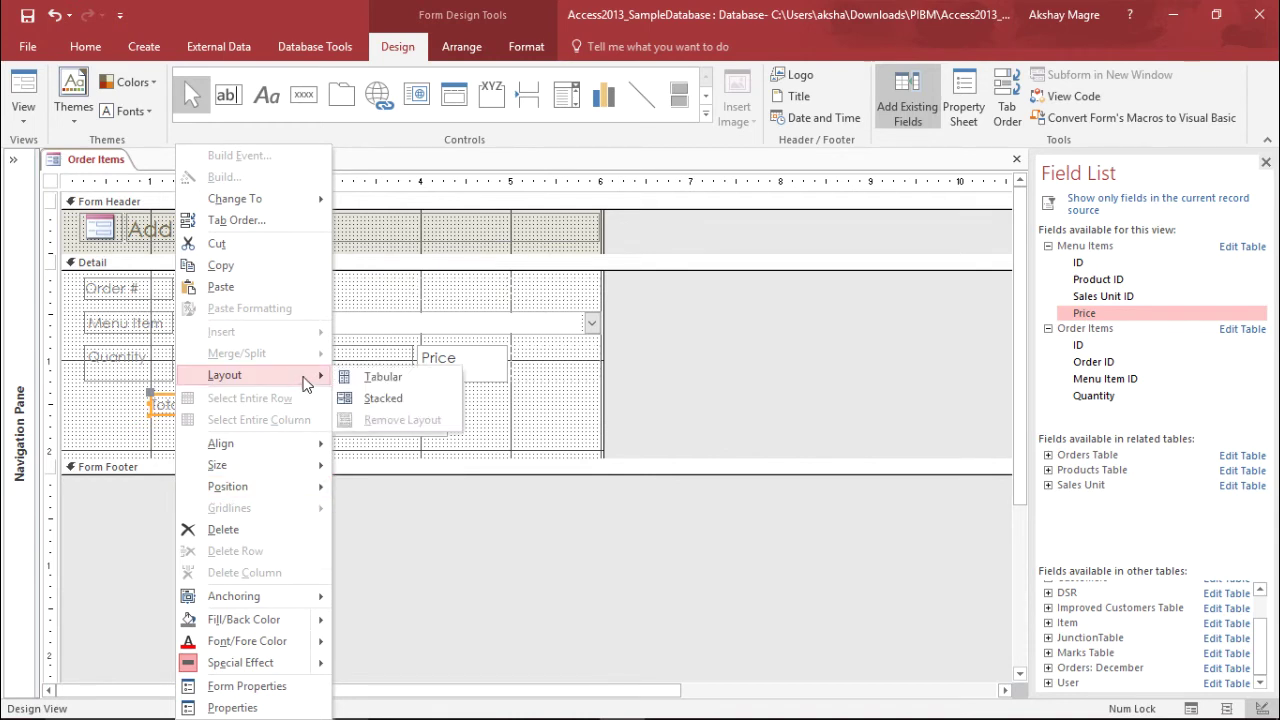
{"action": "left_click", "coordinate": [409, 378]}
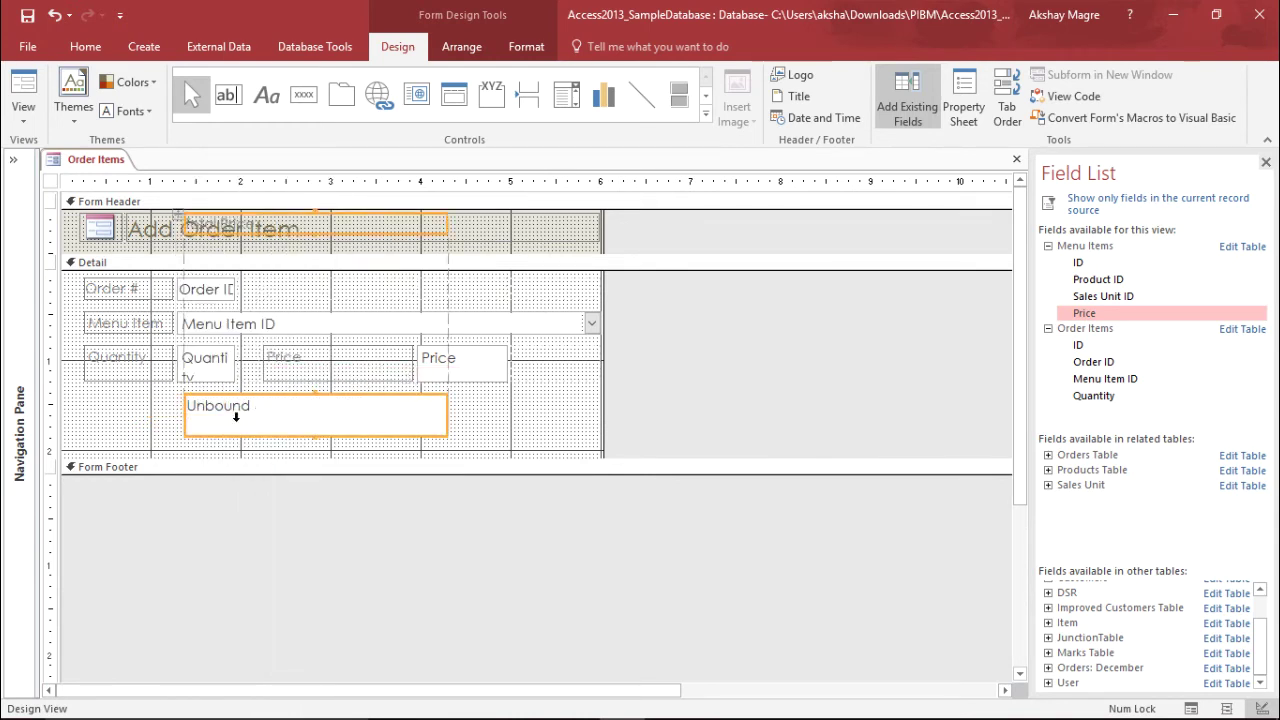
{"action": "left_click_drag", "start_coordinate": [236, 416], "coordinate": [246, 366]}
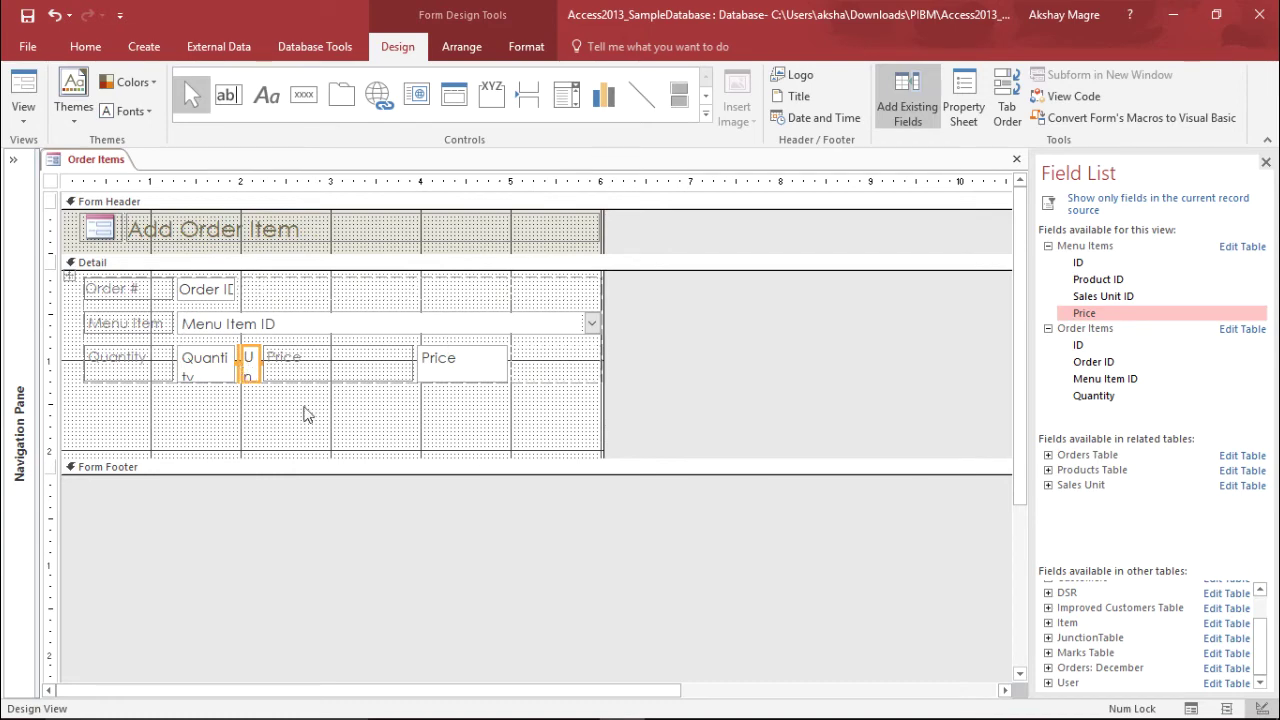
{"action": "key", "text": "ctrl+z"}
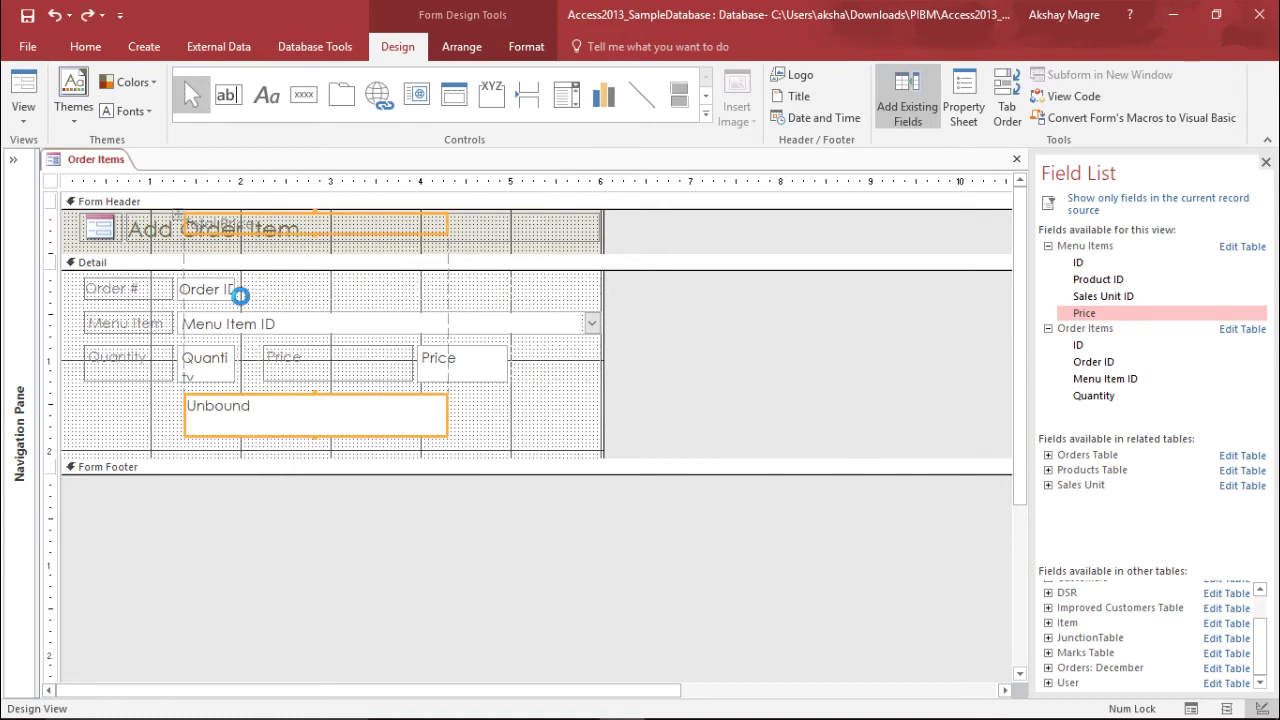
- Put the Total Price label and text box in a stacked layout under Quantity
{"action": "left_click", "coordinate": [170, 408]}
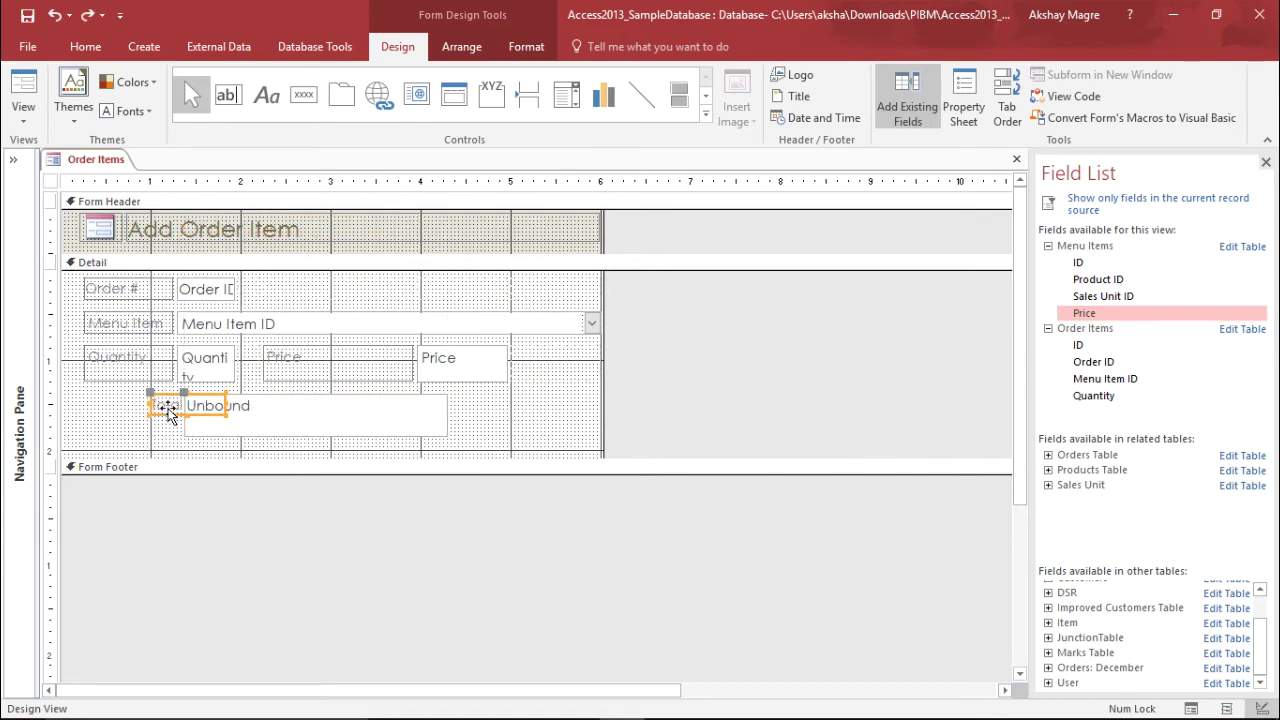
{"action": "left_click", "coordinate": [252, 434]}
{"action": "right_click", "coordinate": [262, 436]}
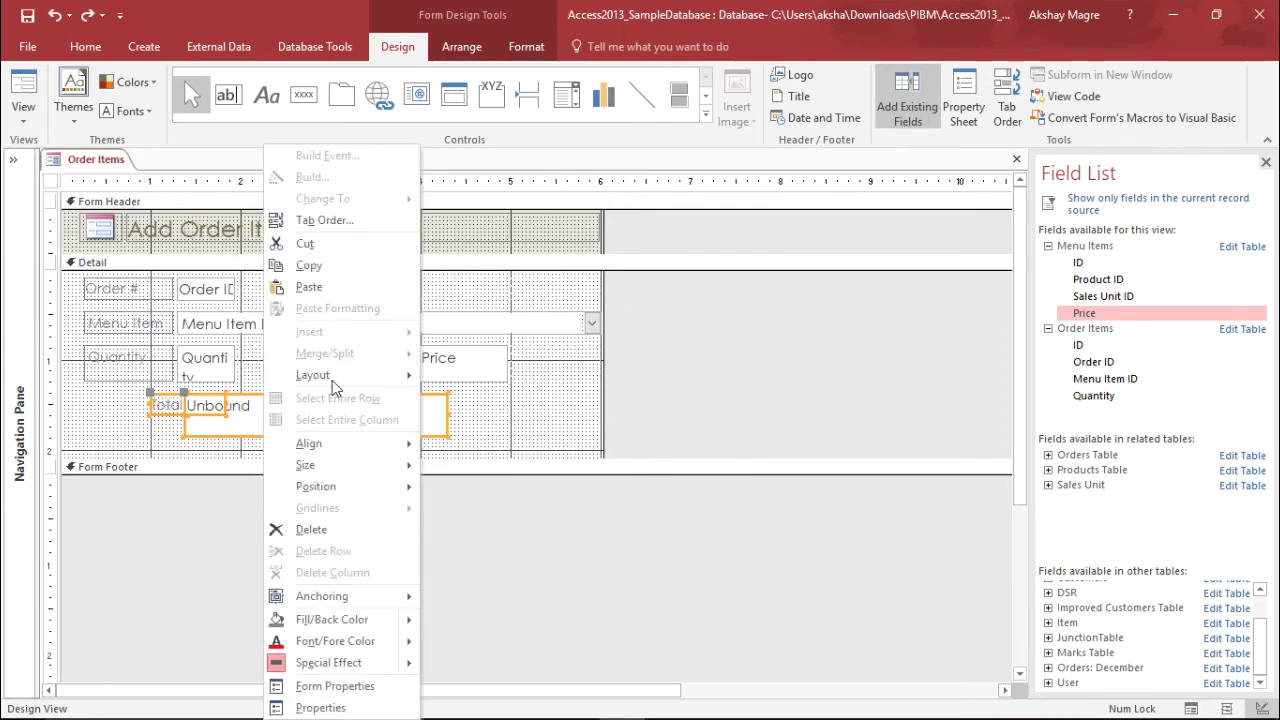
{"action": "mouse_move", "coordinate": [332, 378]}
{"action": "left_click", "coordinate": [445, 402]}
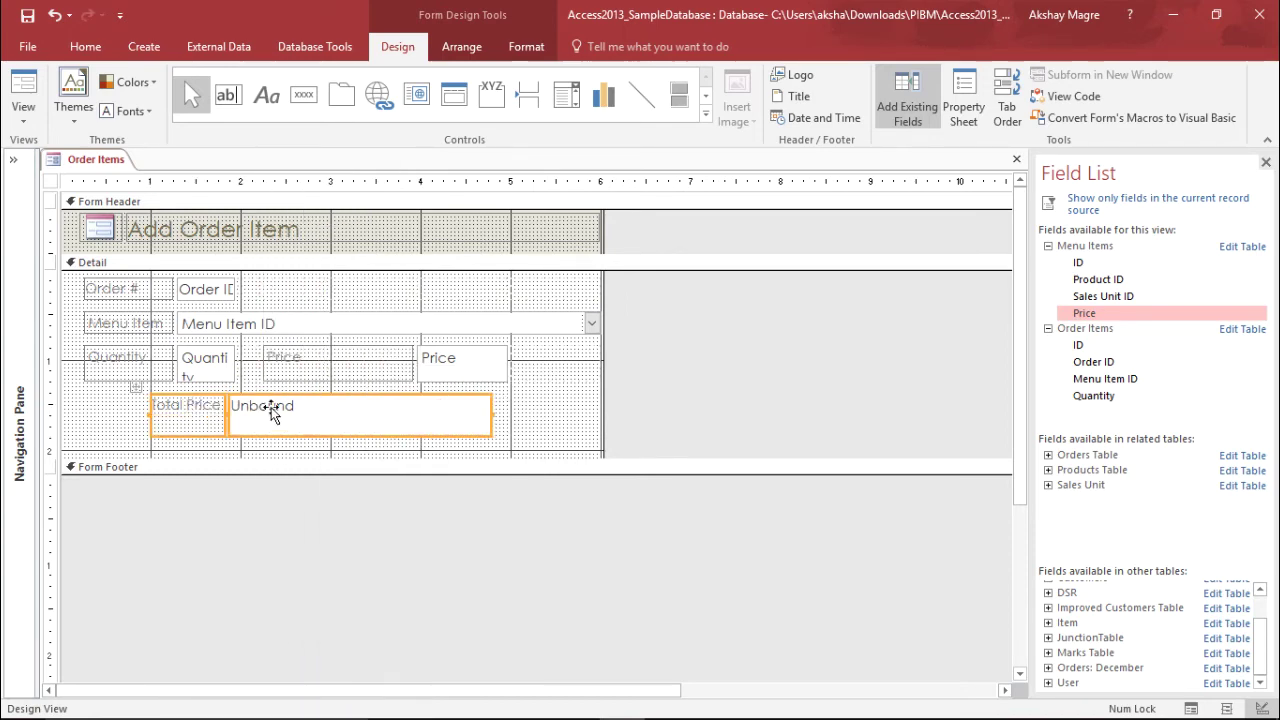
{"action": "left_click_drag", "start_coordinate": [235, 398], "coordinate": [198, 418]}
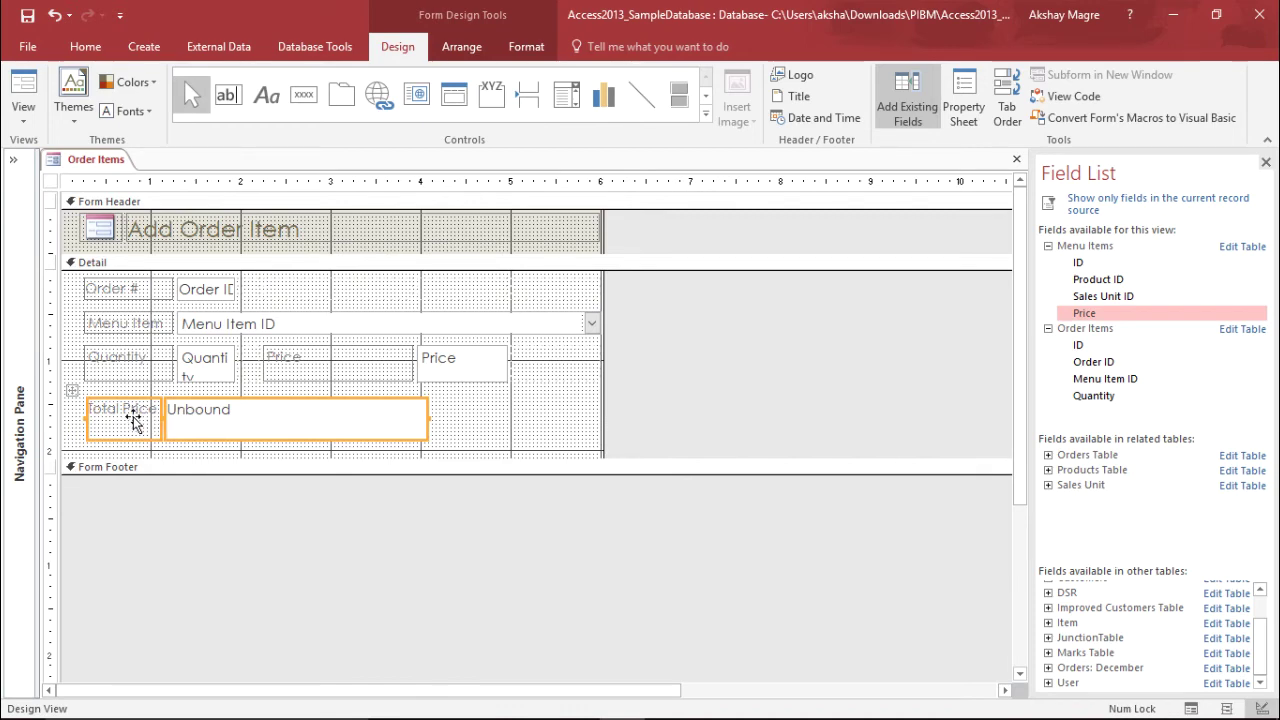
- Preview the form in Form View, where Total Price is empty below Quantity 6 and Price $22.00
{"action": "left_click", "coordinate": [24, 112]}
{"action": "left_click", "coordinate": [84, 152]}
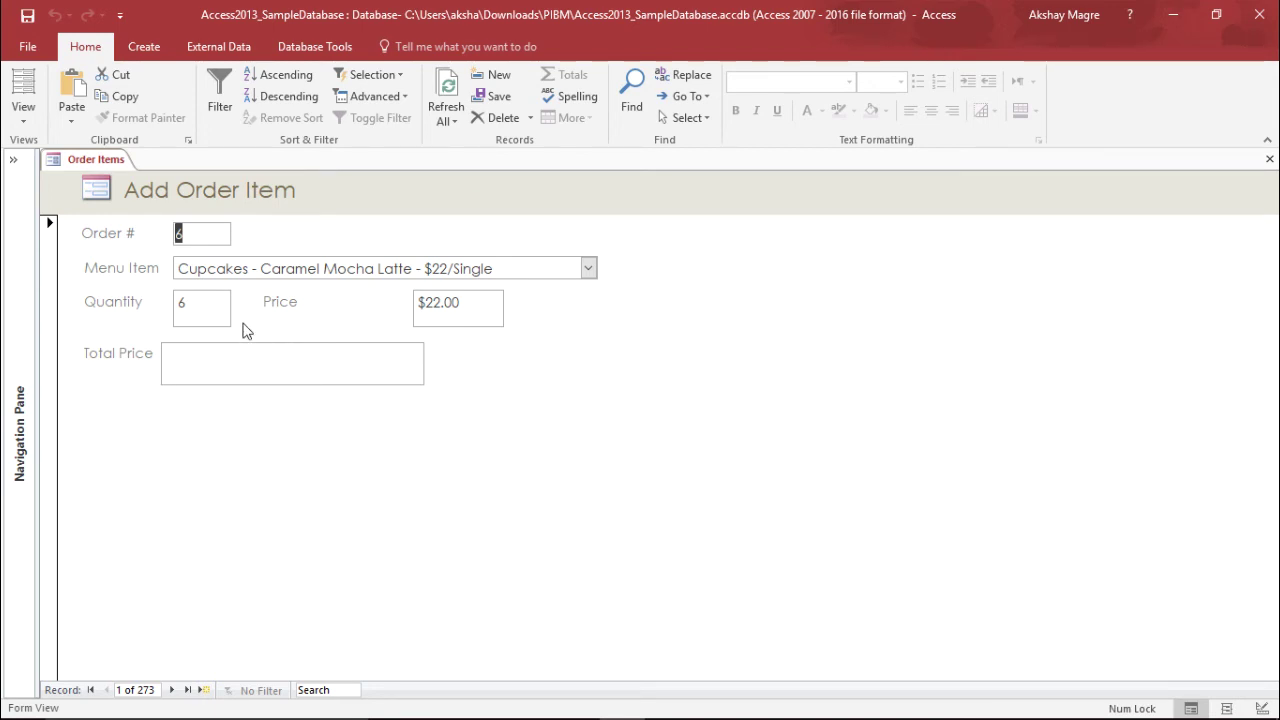
{"action": "left_click", "coordinate": [23, 112]}
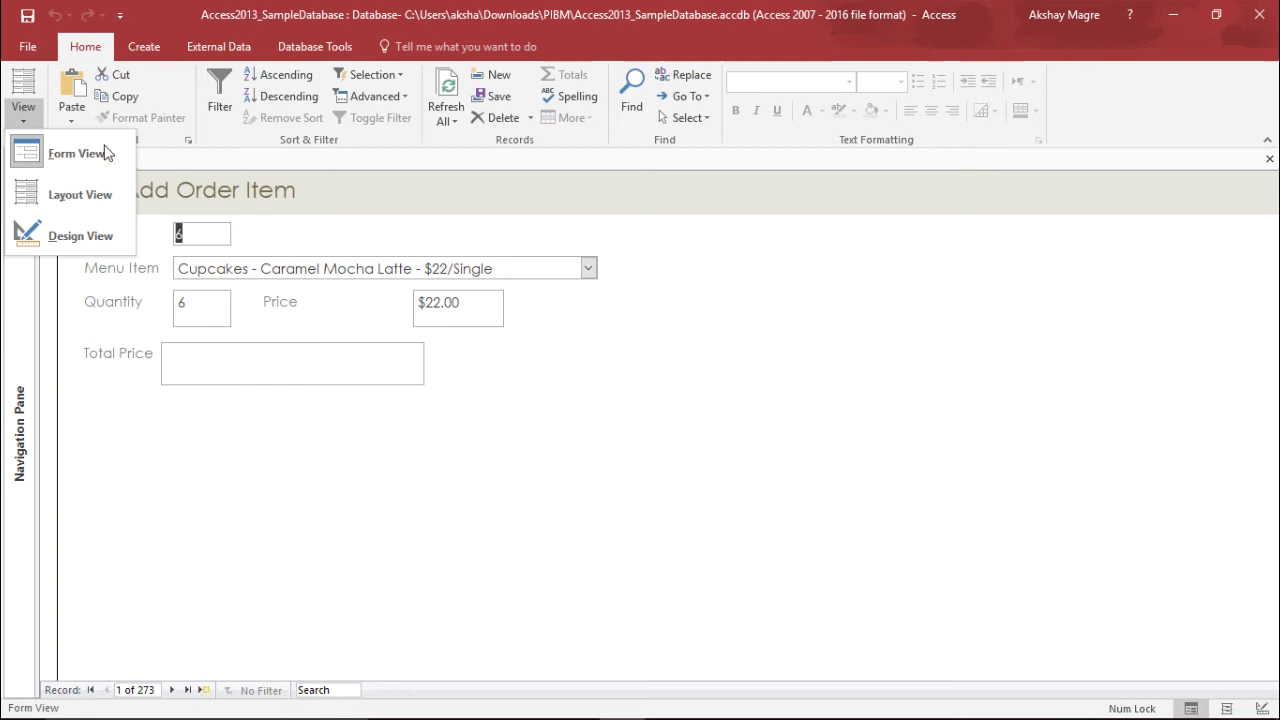
- Back in Design View, enter =[Quantity]*[Price] into the unbound Total Price box
{"action": "left_click", "coordinate": [94, 234]}
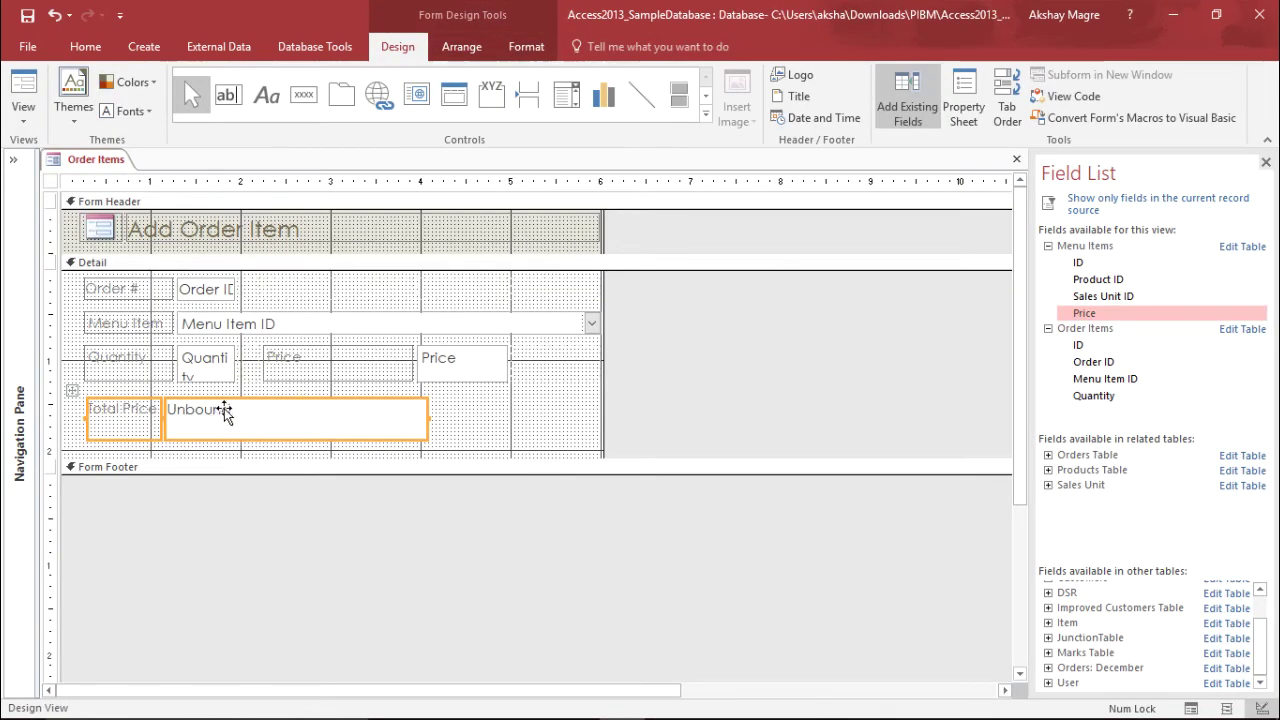
{"action": "double_click", "coordinate": [234, 410]}
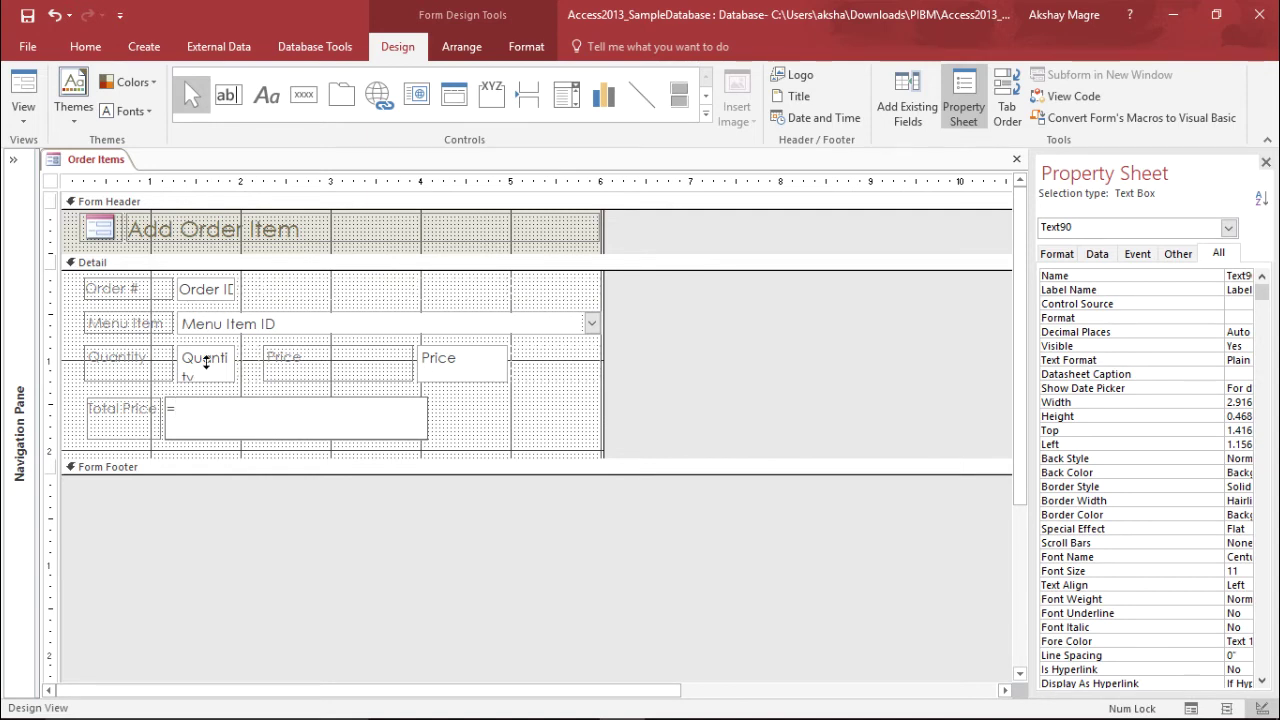
{"action": "type", "text": "Q"}
{"action": "type", "text": "unatit"}
{"action": "type", "text": "t"}
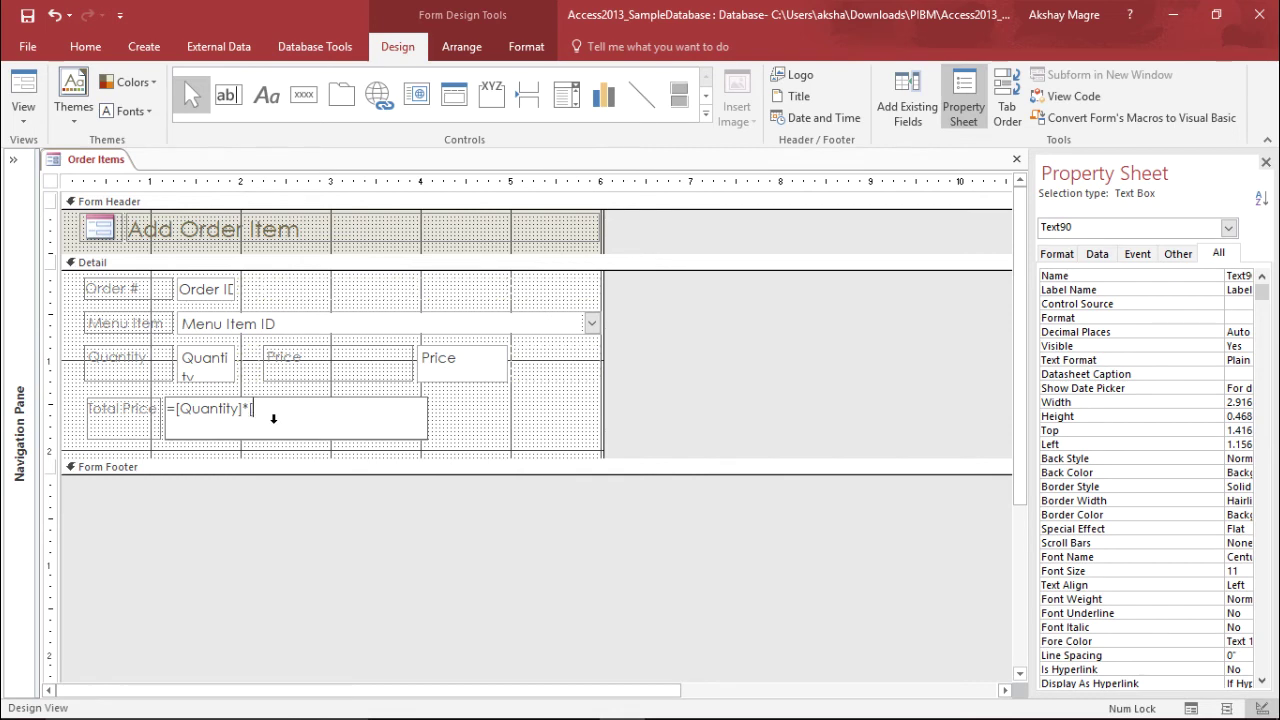
{"action": "type", "text": "ce"}
{"action": "left_click", "coordinate": [474, 400]}
- Make the Total Price text box narrower
{"action": "left_click", "coordinate": [302, 437]}
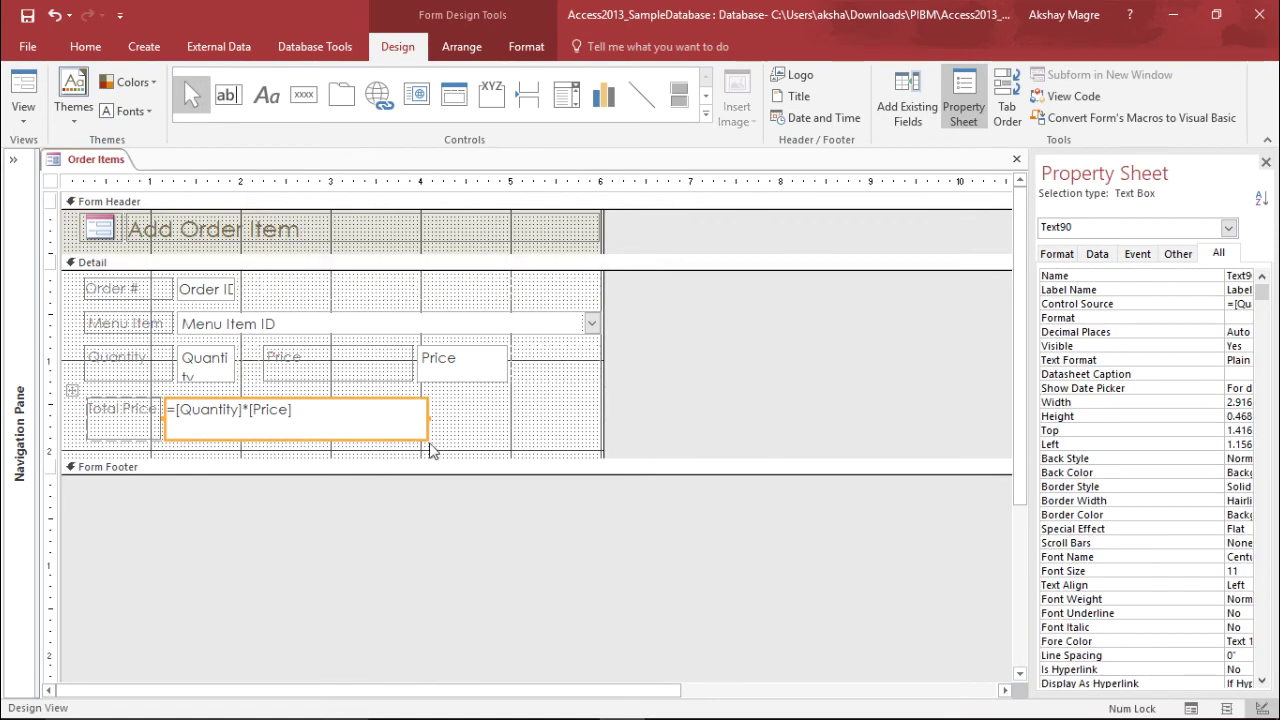
{"action": "left_click_drag", "start_coordinate": [425, 438], "coordinate": [296, 434]}
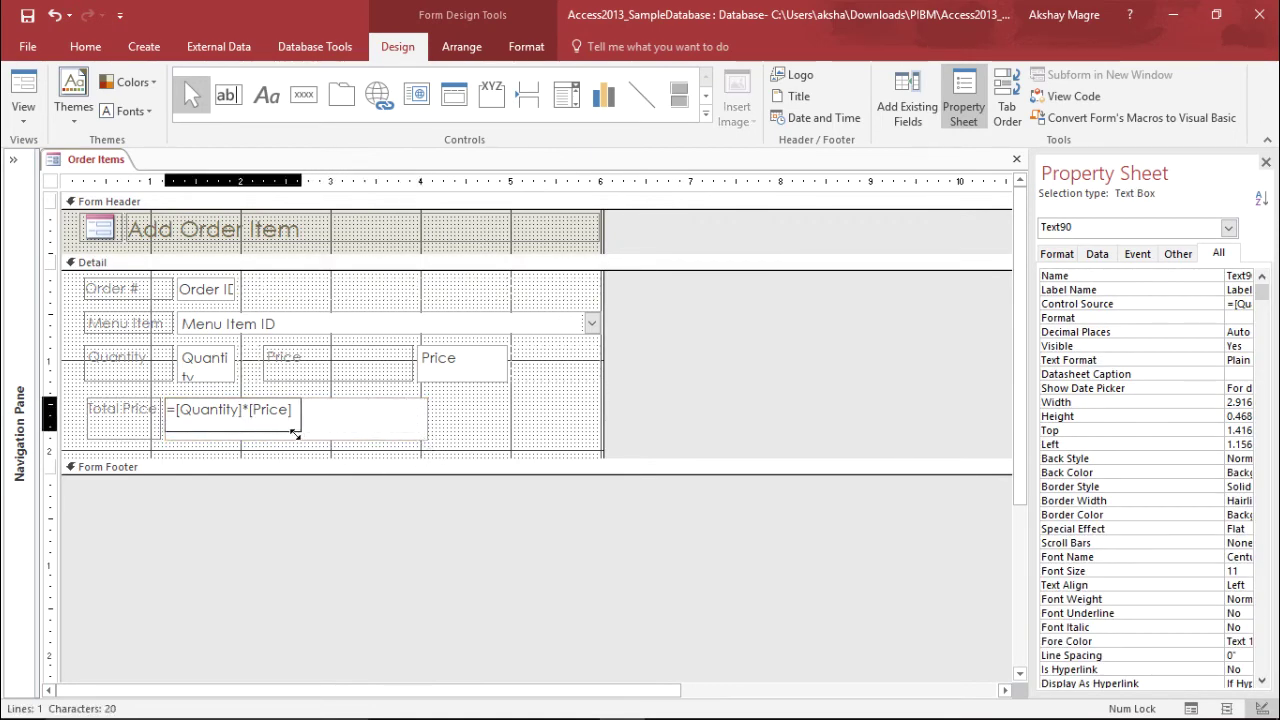
{"action": "left_click", "coordinate": [363, 414]}
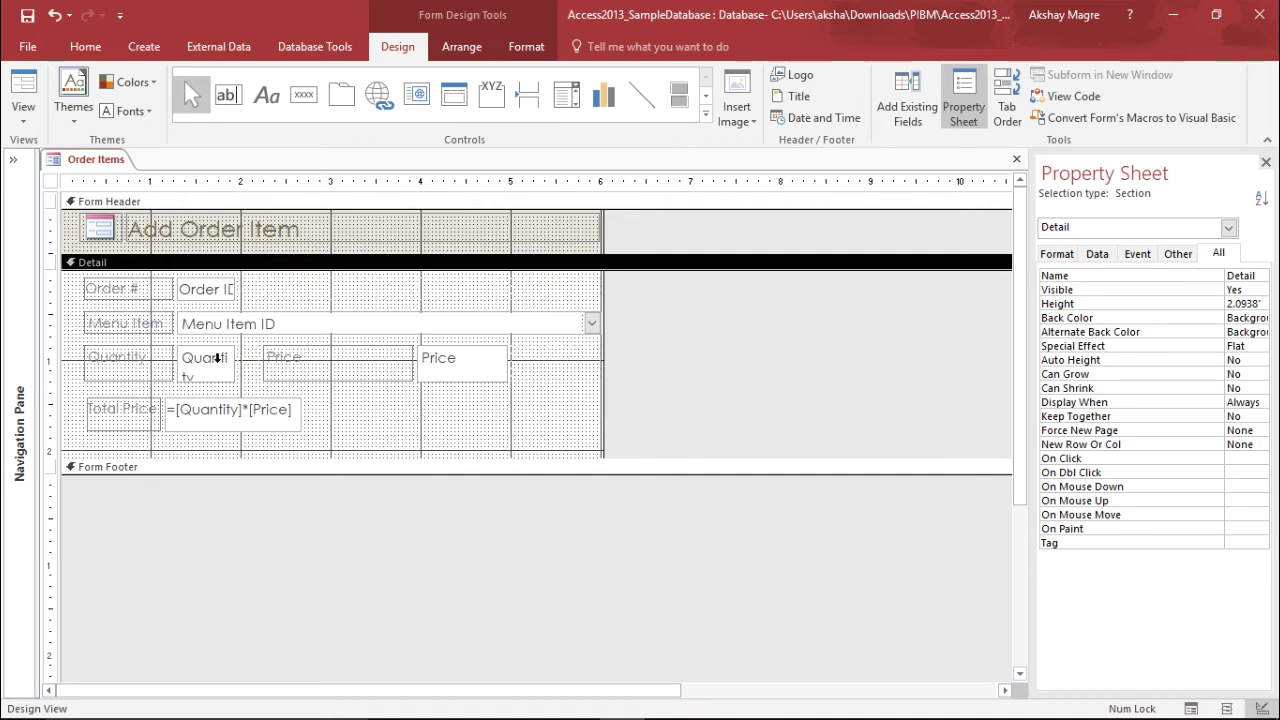
- In Form View, change Quantity from 6 to 2 and see Total Price drop from 132 to 44
{"action": "left_click", "coordinate": [23, 112]}
{"action": "left_click", "coordinate": [60, 150]}
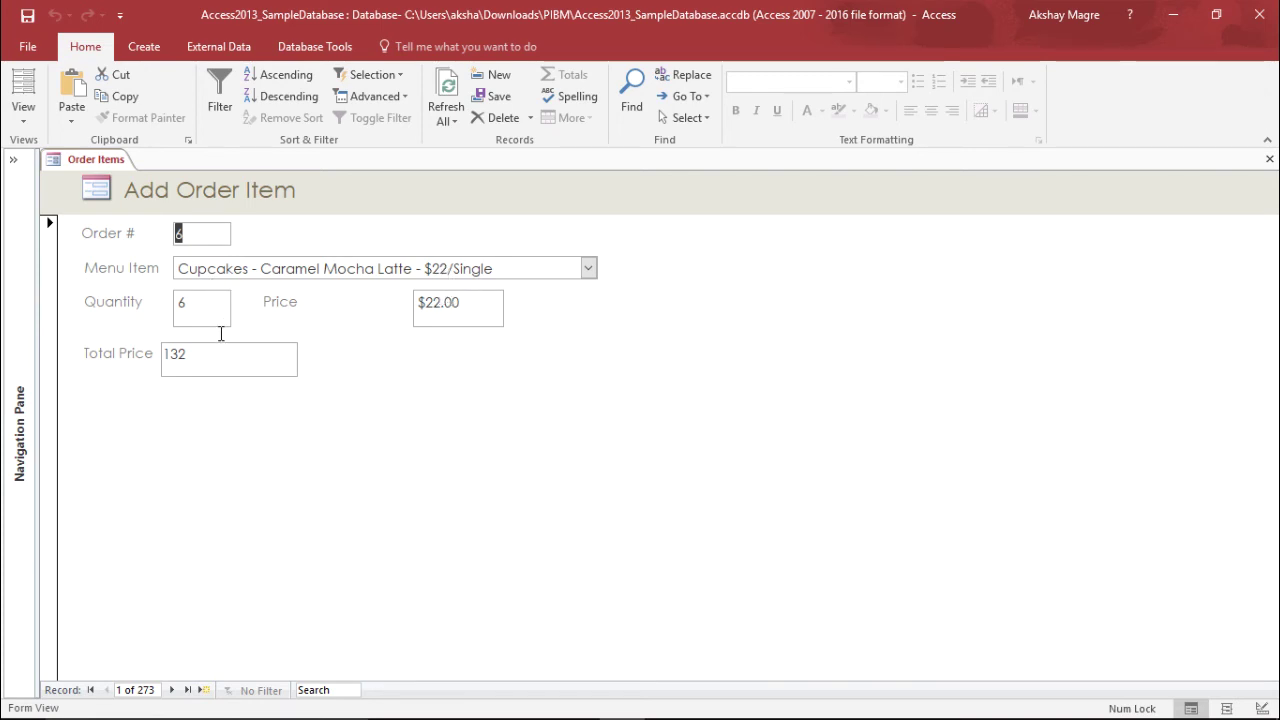
{"action": "left_click", "coordinate": [184, 352]}
{"action": "double_click", "coordinate": [184, 352]}
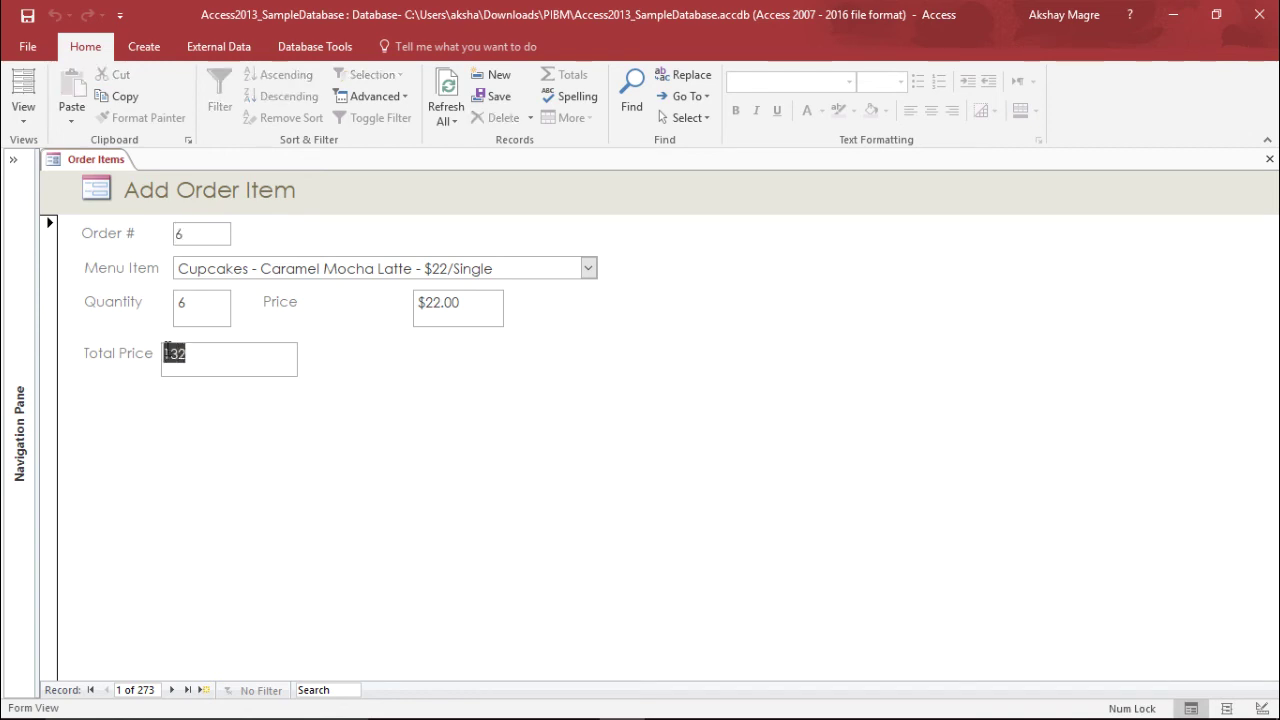
{"action": "left_click", "coordinate": [208, 309]}
{"action": "left_click_drag", "start_coordinate": [187, 306], "coordinate": [176, 312]}
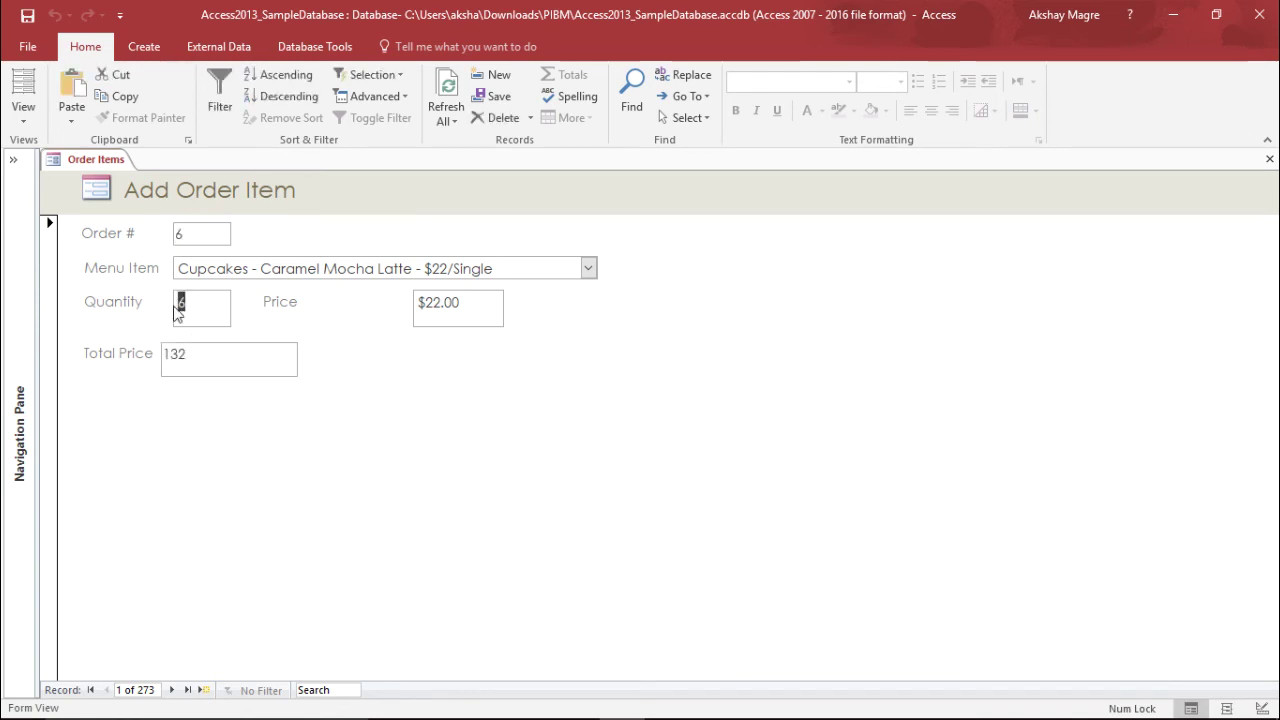
{"action": "key", "text": "BackSpace"}
{"action": "type", "text": "2"}
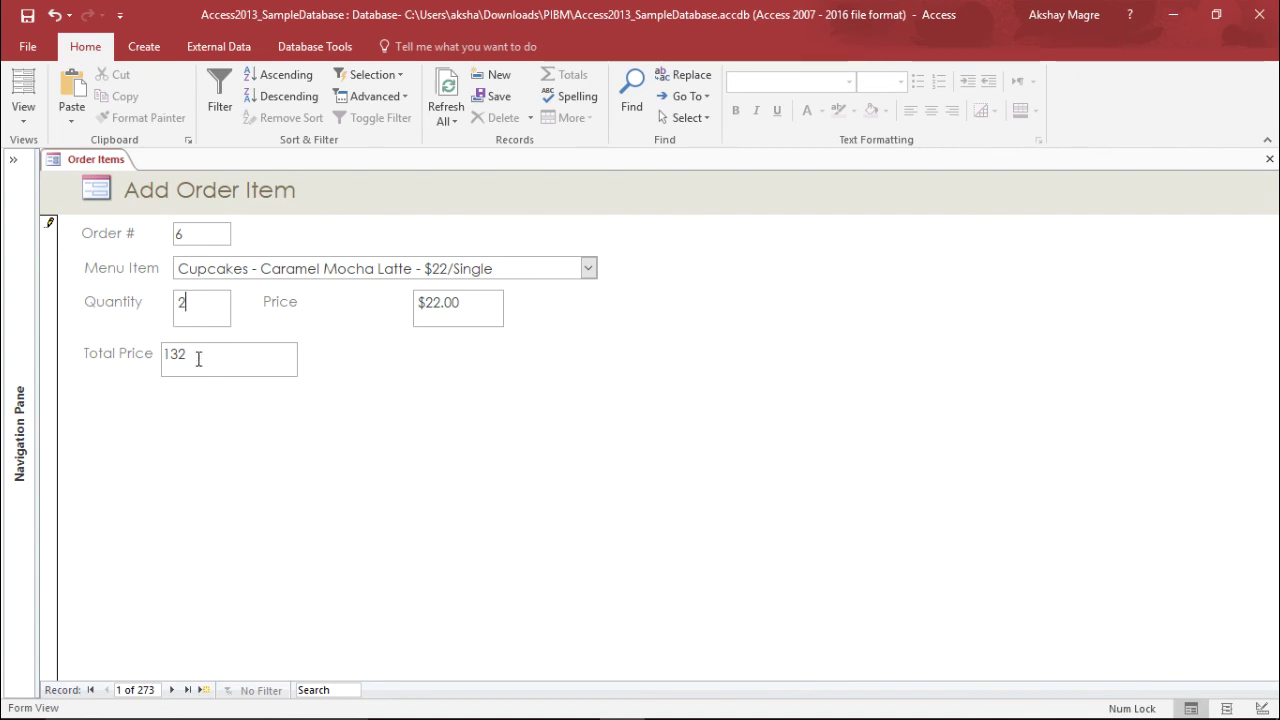
{"action": "key", "text": "Tab"}
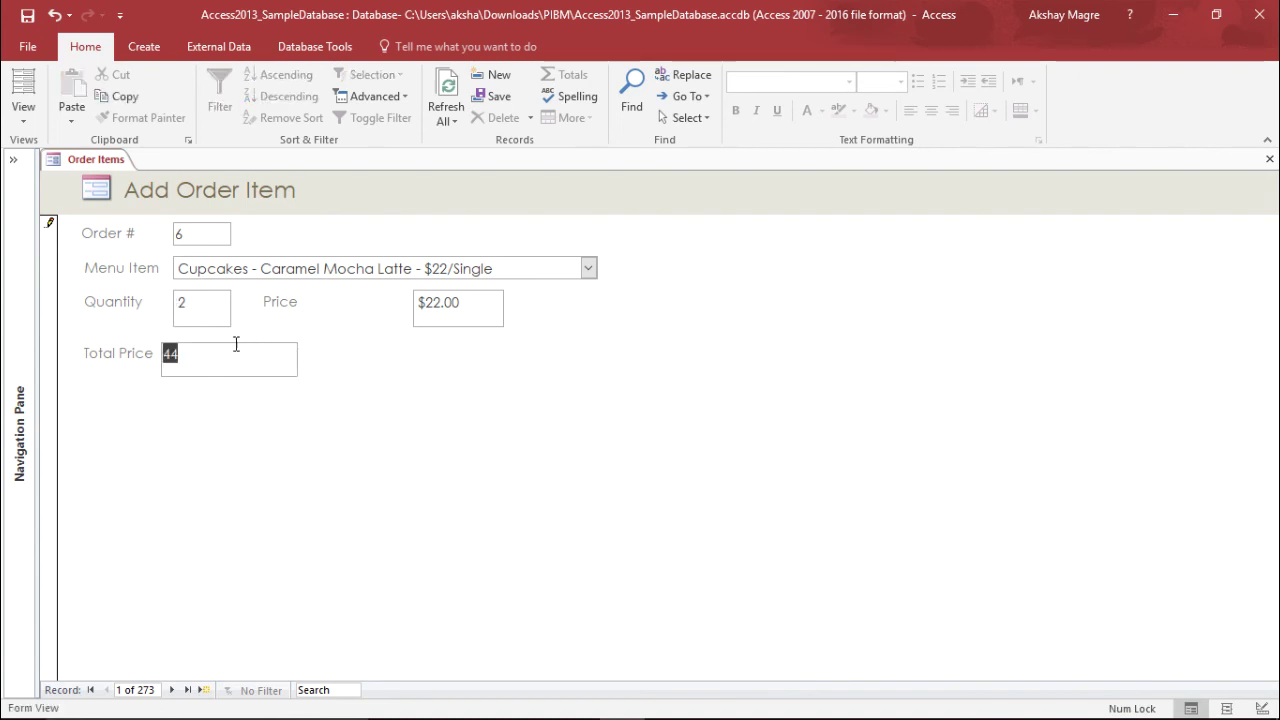
{"action": "left_click", "coordinate": [223, 353]}
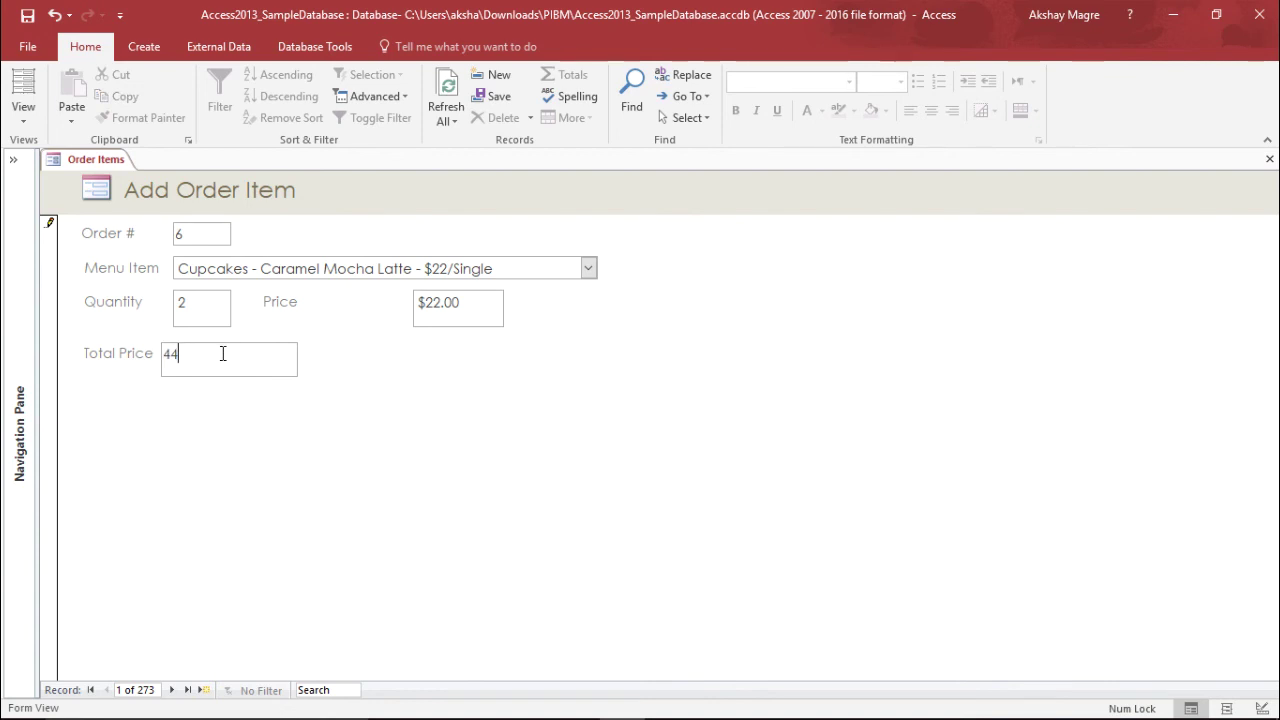
{"action": "left_click", "coordinate": [195, 309]}
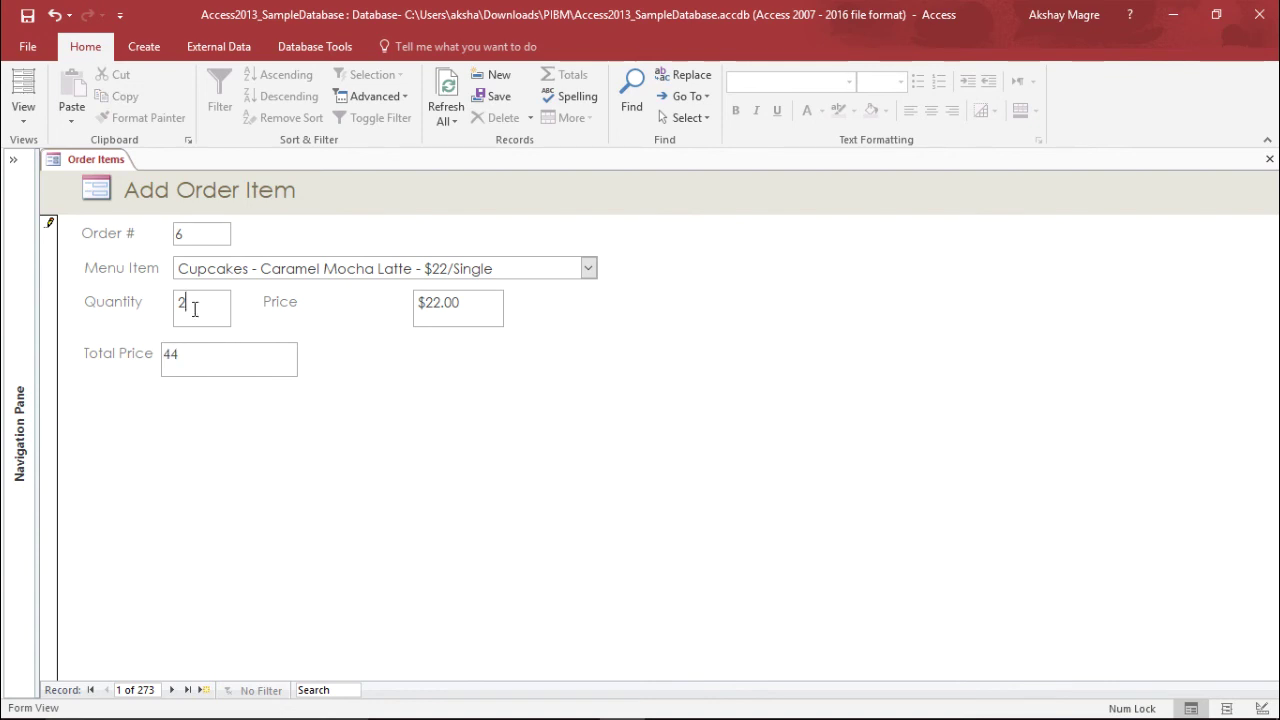
- Choose Carrot Cake - $2.5/Single with Quantity 10 and confirm Total Price shows 25
{"action": "left_click", "coordinate": [589, 270]}
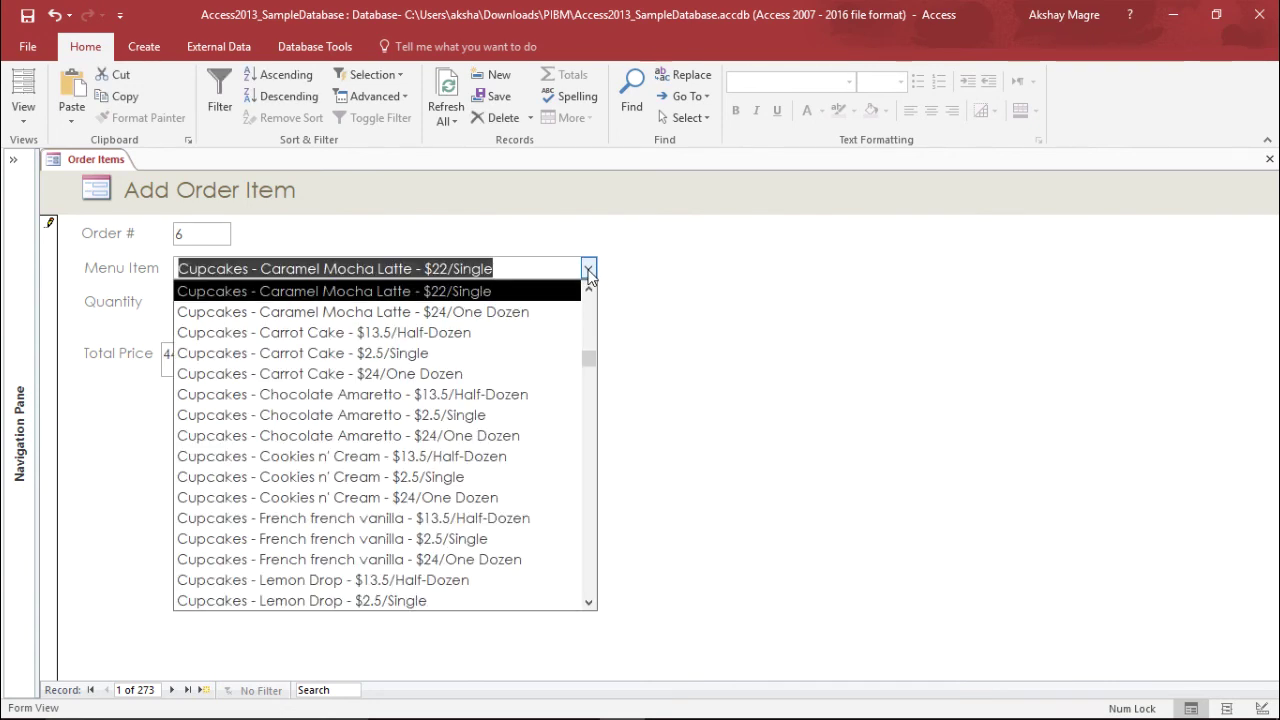
{"action": "left_click", "coordinate": [476, 364]}
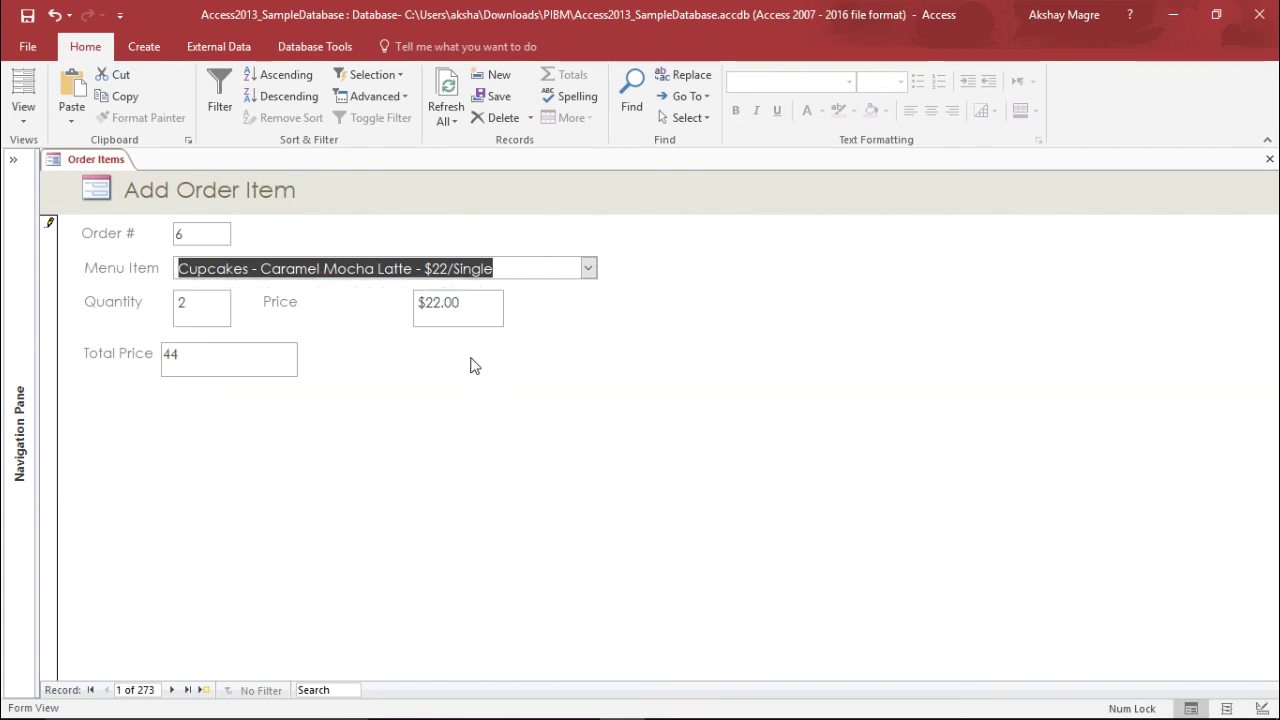
{"action": "left_click", "coordinate": [199, 302]}
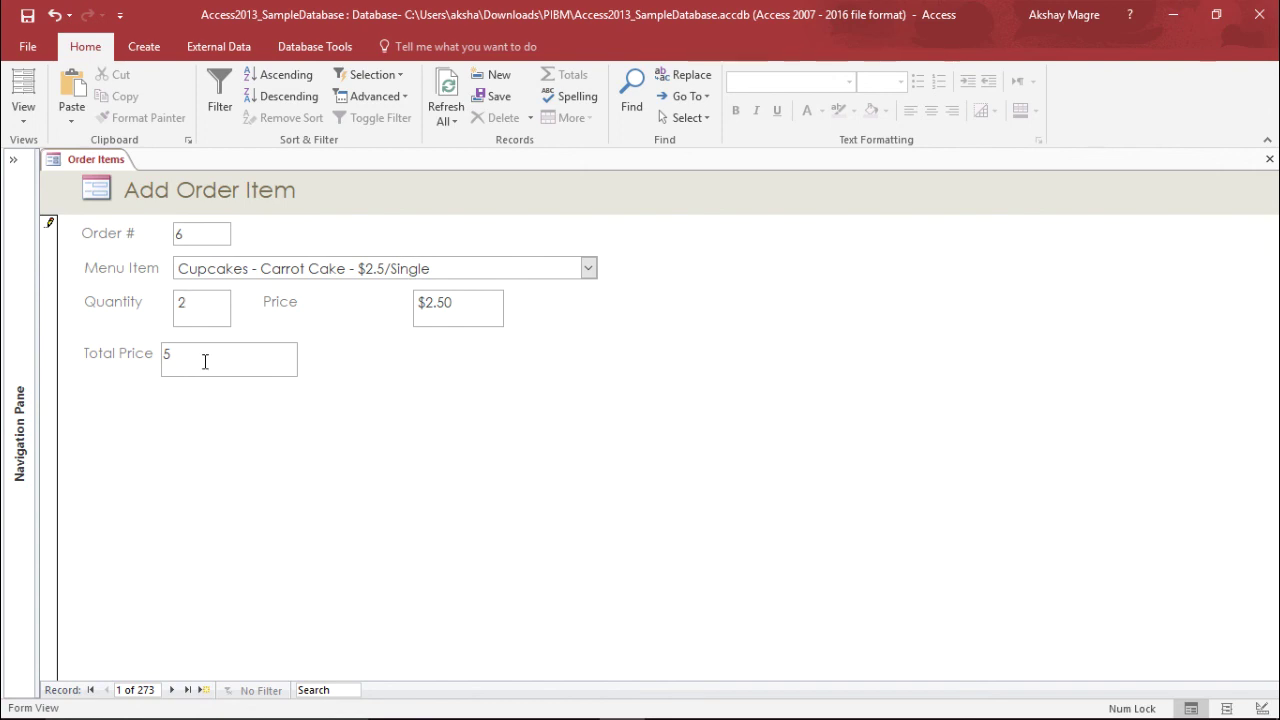
{"action": "double_click", "coordinate": [166, 353]}
{"action": "left_click", "coordinate": [218, 310]}
{"action": "left_click", "coordinate": [474, 308]}
{"action": "left_click_drag", "start_coordinate": [191, 360], "coordinate": [163, 358]}
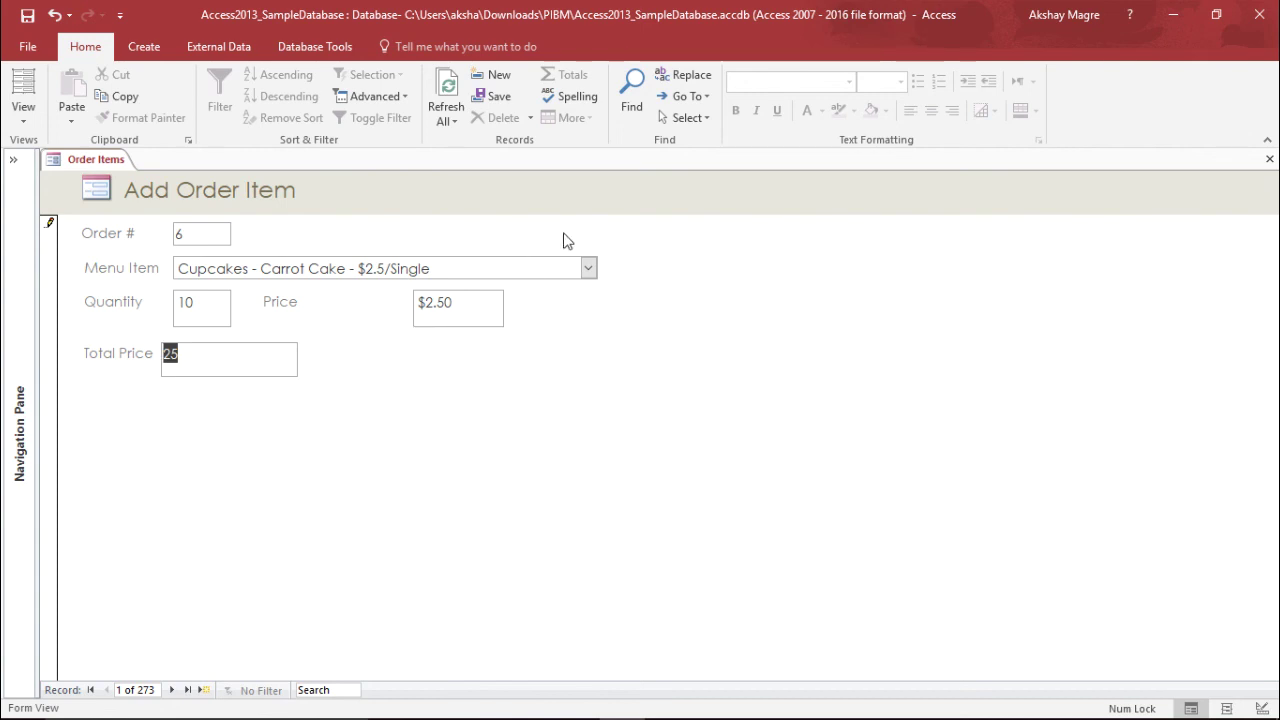
{"action": "left_click", "coordinate": [23, 112]}
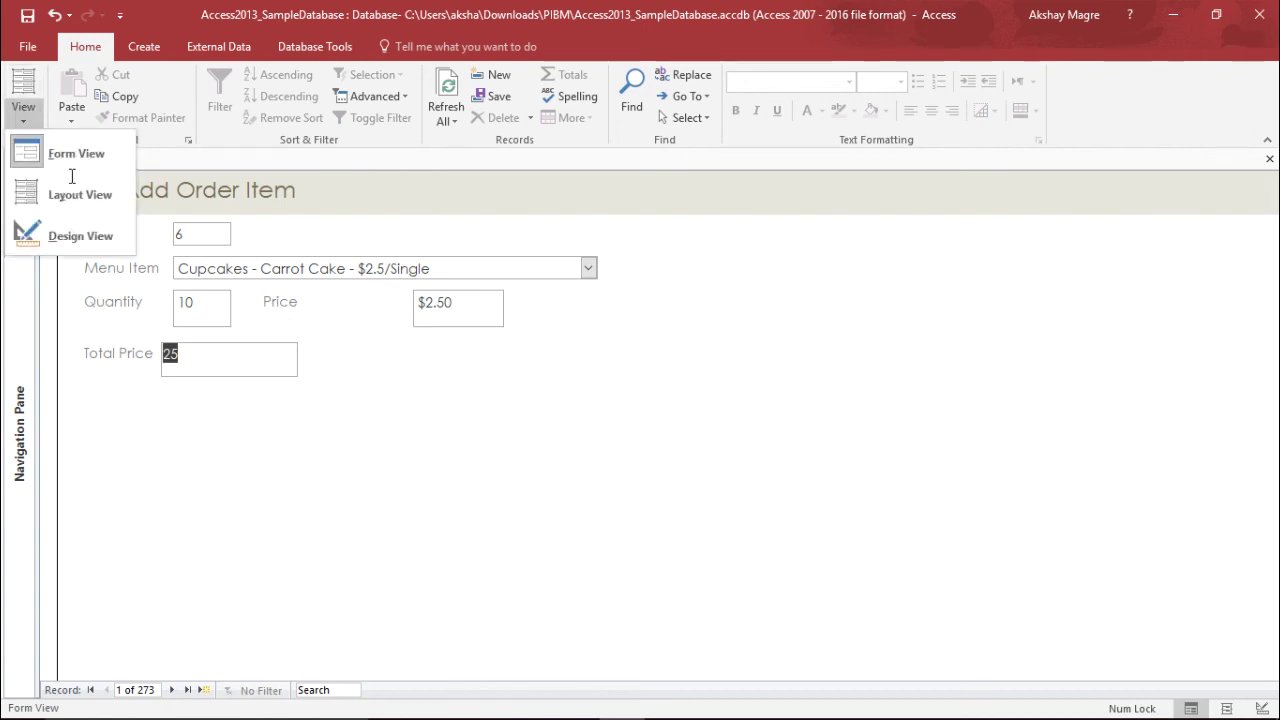
{"action": "left_click", "coordinate": [255, 354]}
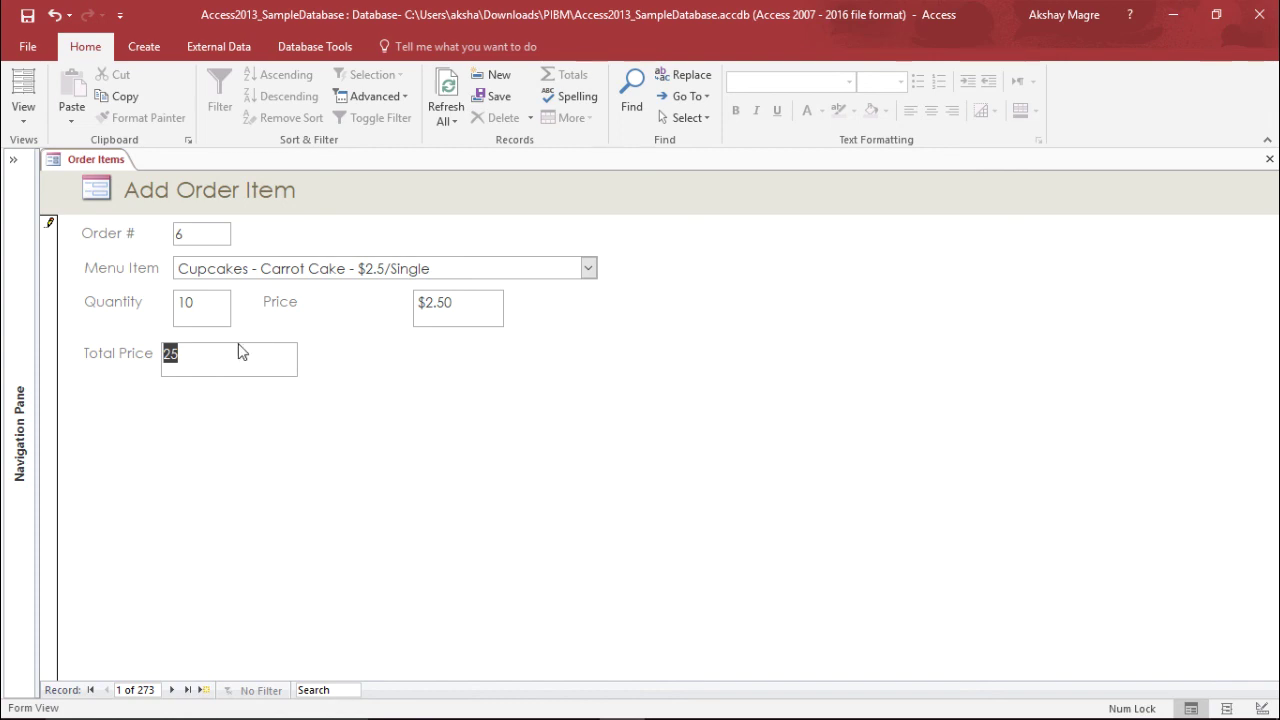
{"action": "left_click", "coordinate": [212, 303]}
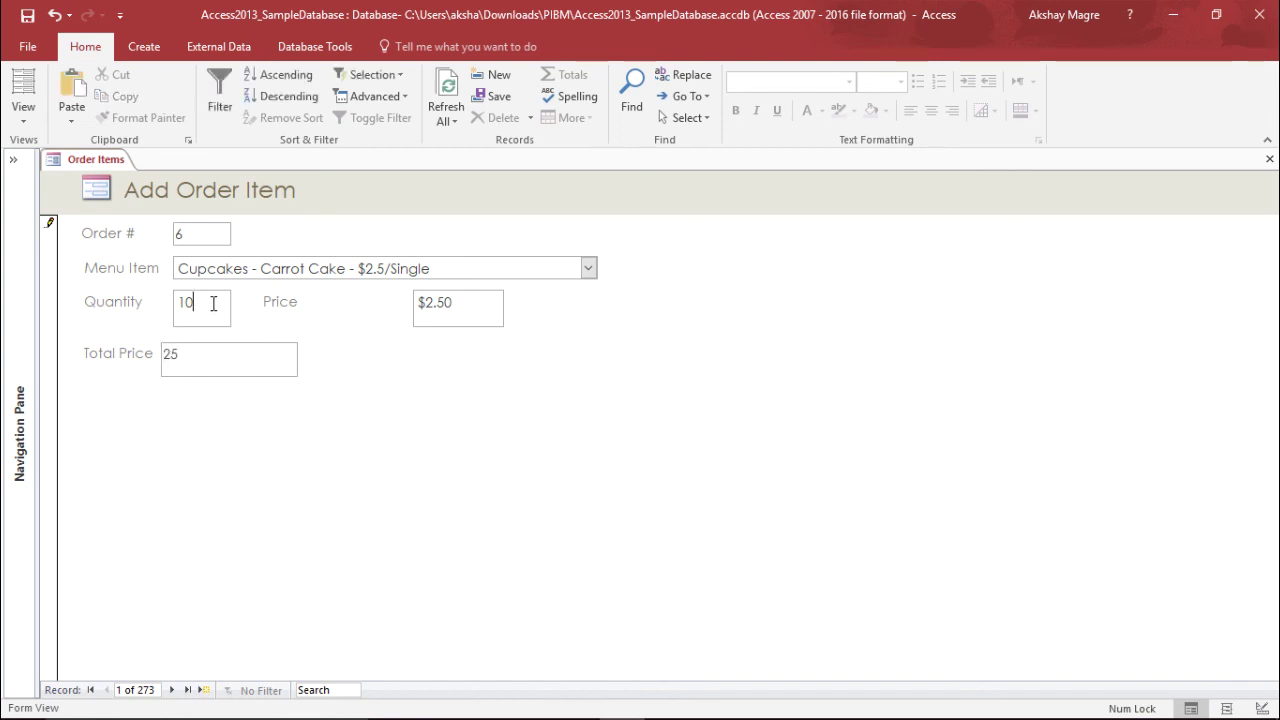